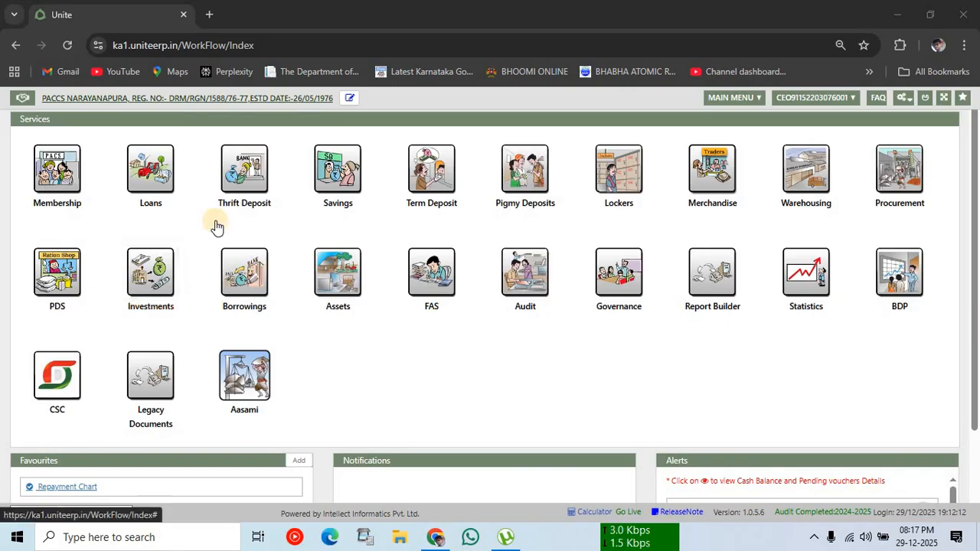
Step: Open the Loan Collection form from the Loans module's workflow diagram
left_click(154, 186)
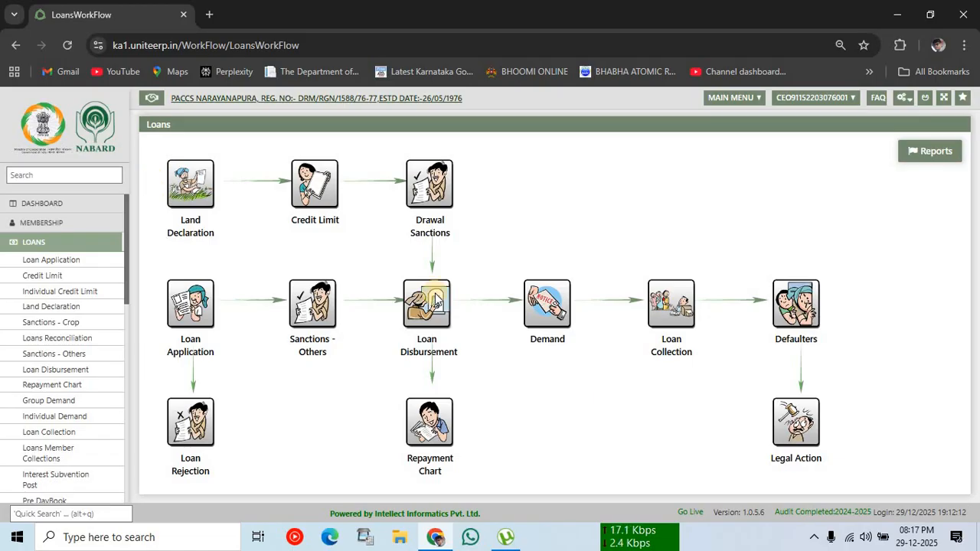
left_click(657, 296)
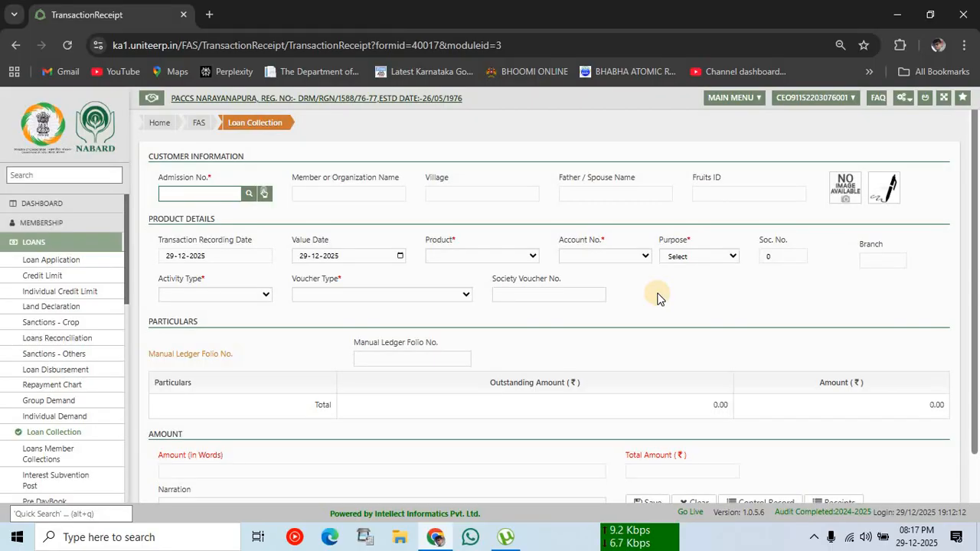
Step: Open the member search with Normal KCC kept as the product filter
left_click(246, 202)
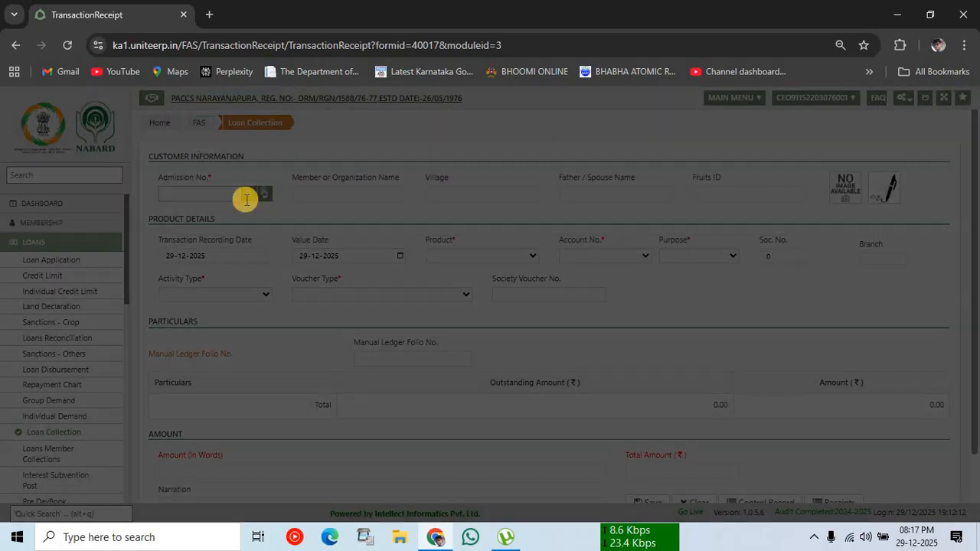
left_click(274, 208)
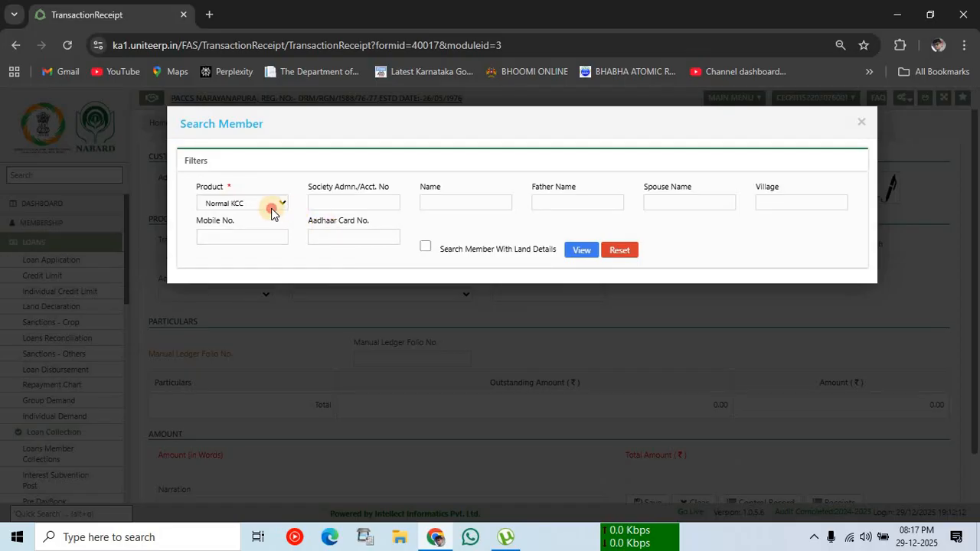
left_click(253, 222)
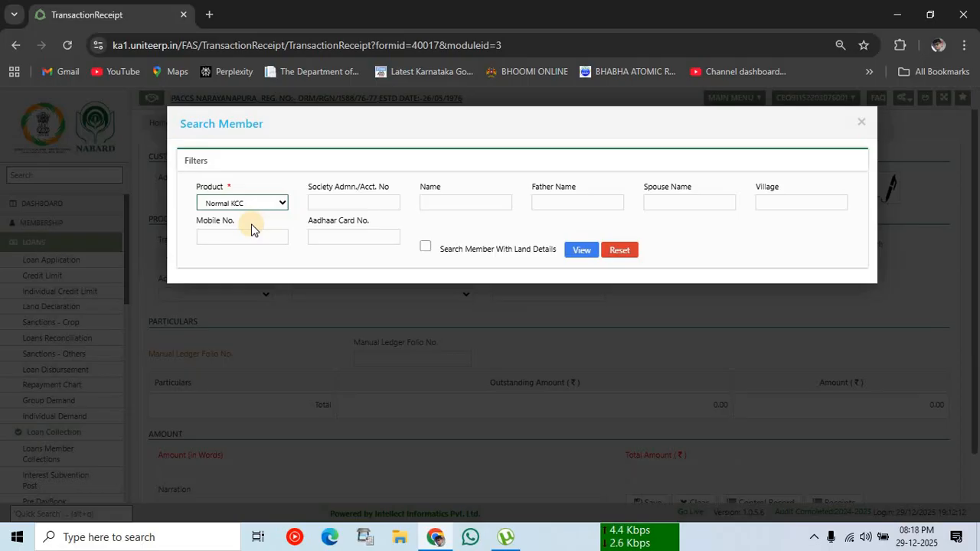
left_click(250, 204)
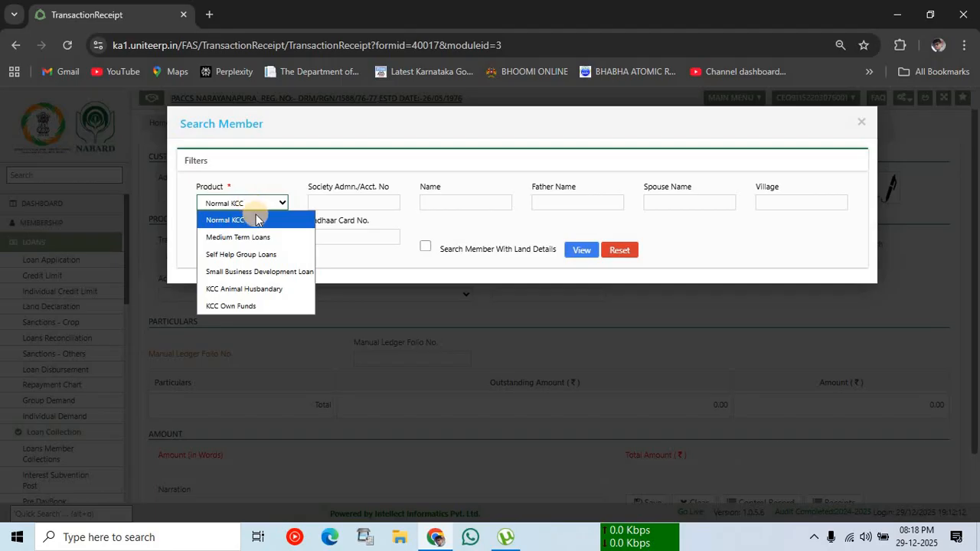
left_click(255, 221)
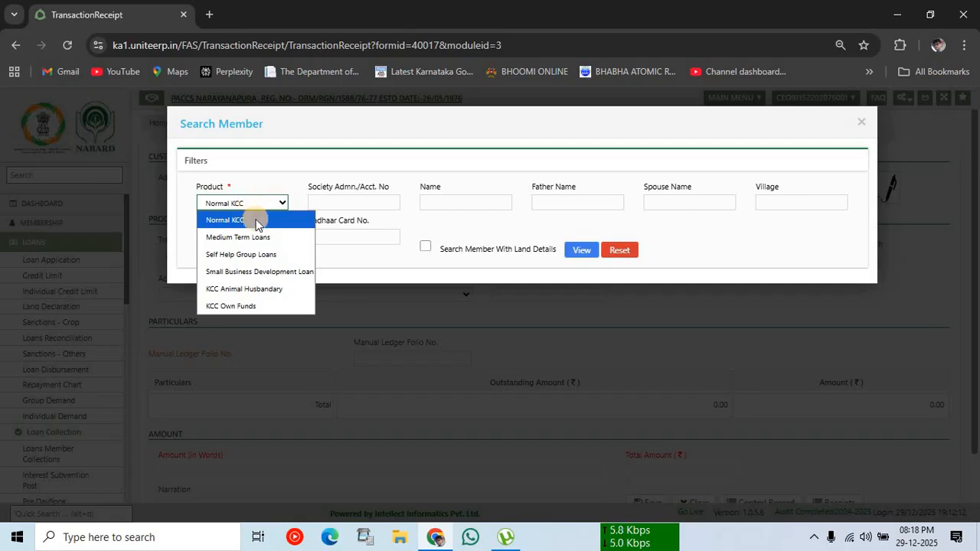
Step: Search by the member's name and spouse name and load the single match's admission number
left_click(441, 202)
type("rev")
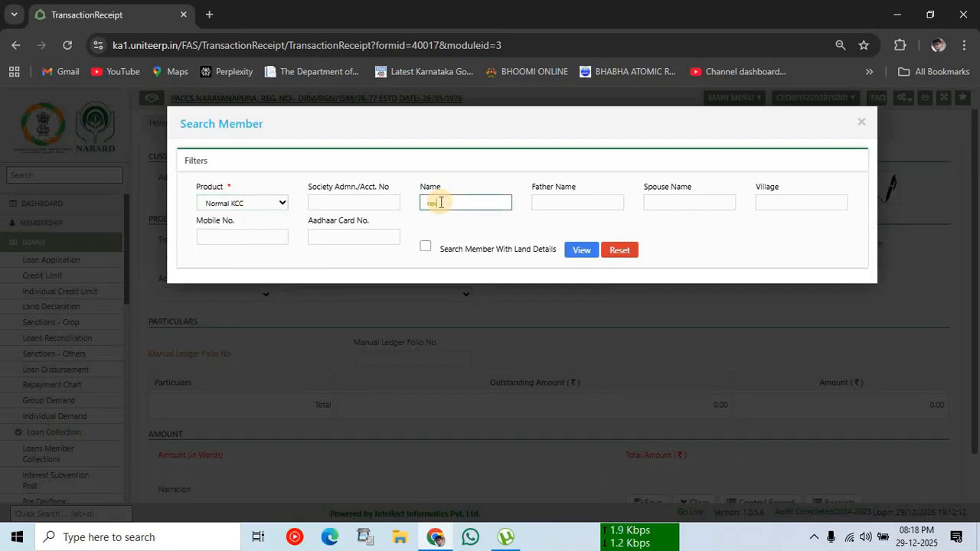
type("a")
key("Tab")
key("Tab")
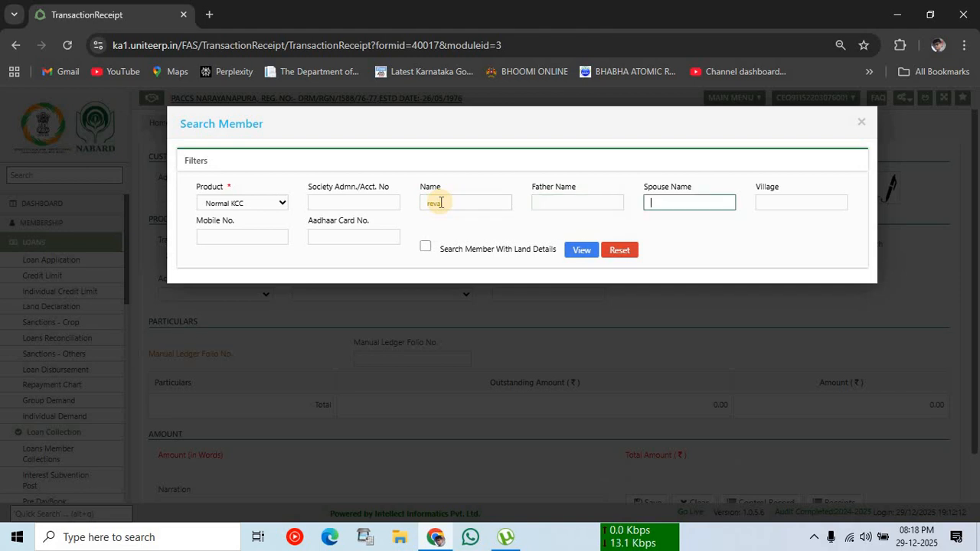
type("k")
type("lin")
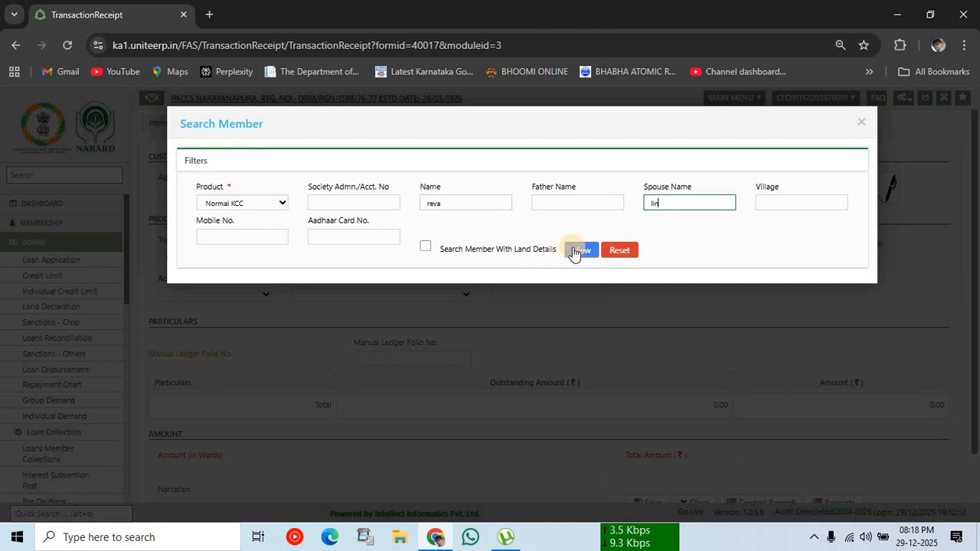
left_click(575, 250)
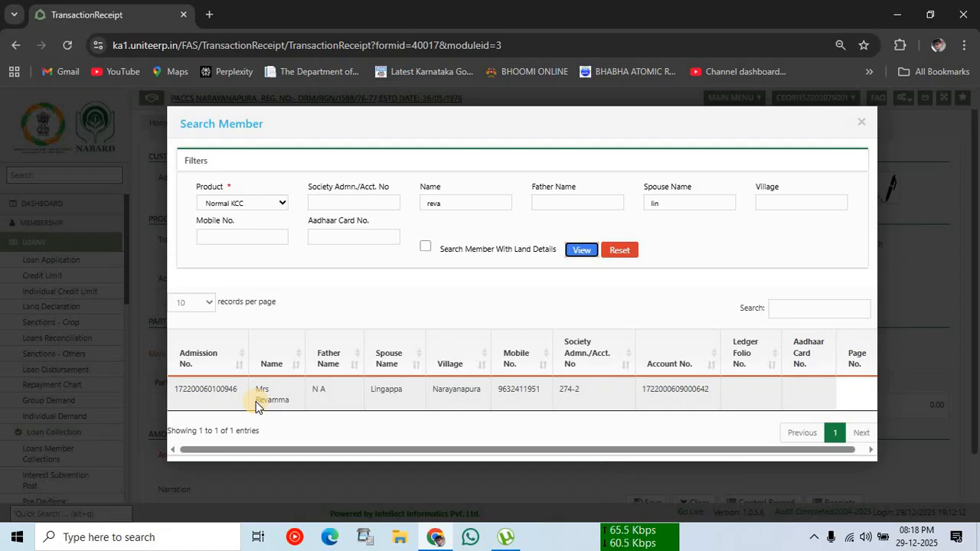
left_click(579, 389)
left_click(559, 389)
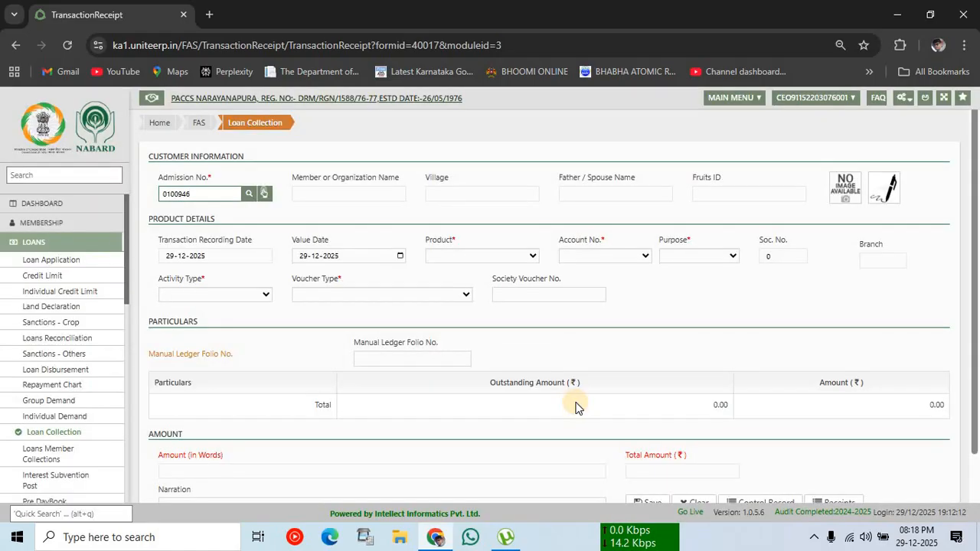
Step: Clear the admission number, then look up the member by society account number and load them
key("BackSpace")
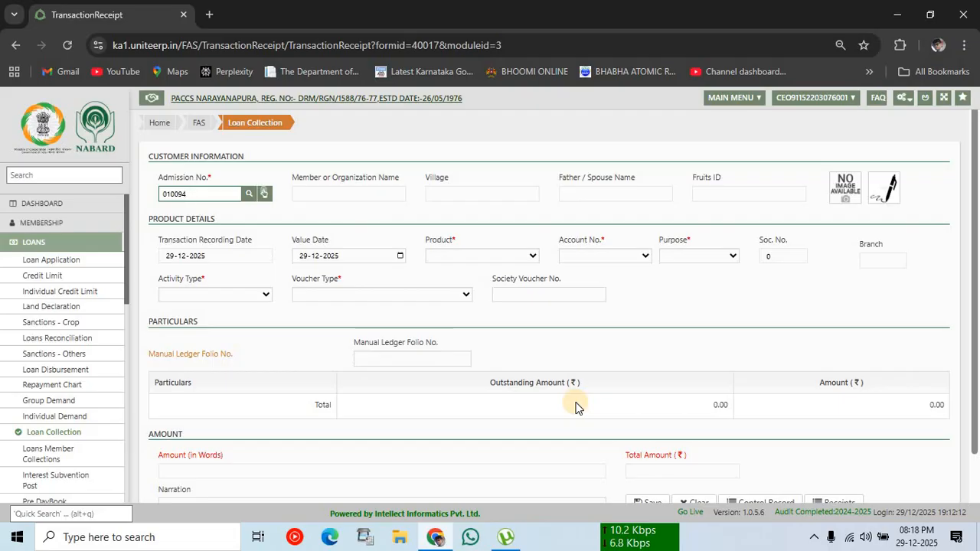
key("BackSpace")
key("BackSpace")
key("BackSpace")
key("BackSpace")
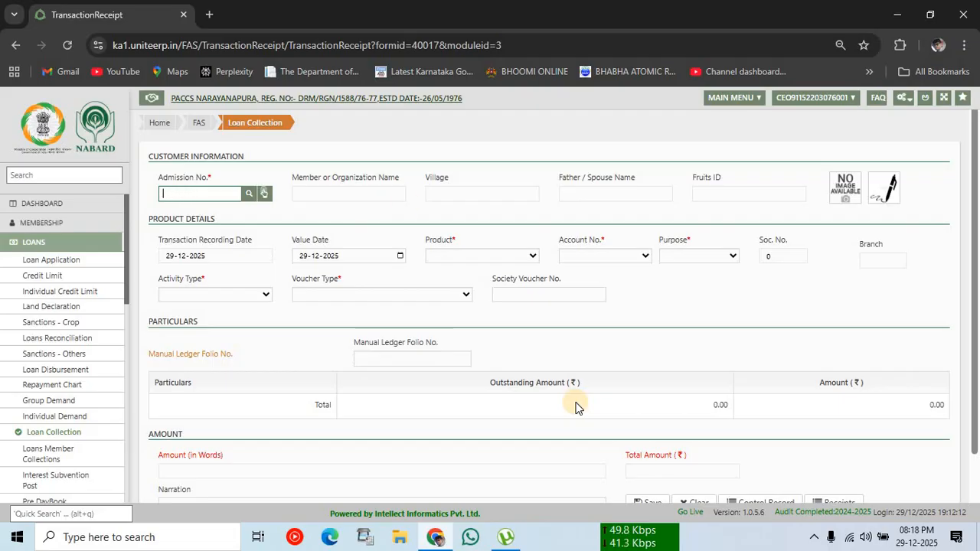
left_click(242, 202)
left_click(352, 209)
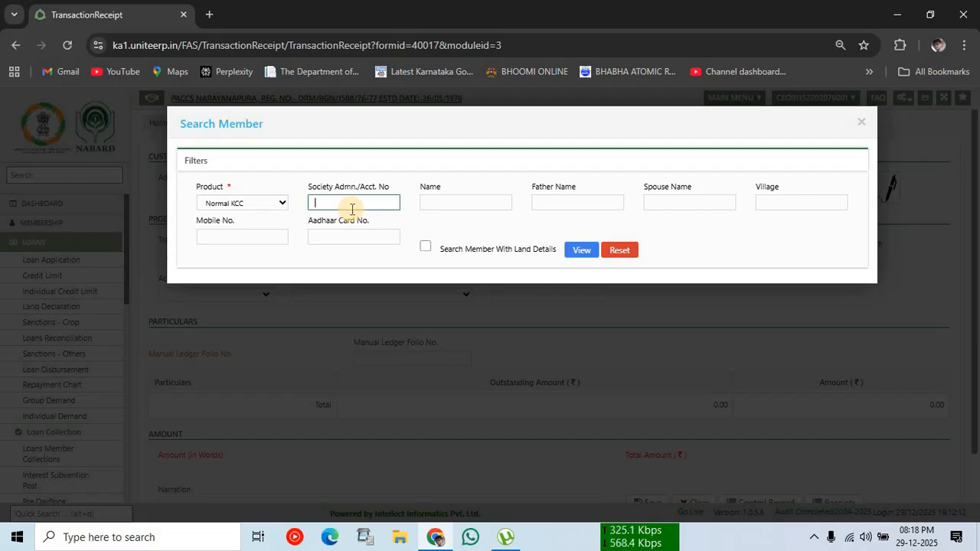
type("274")
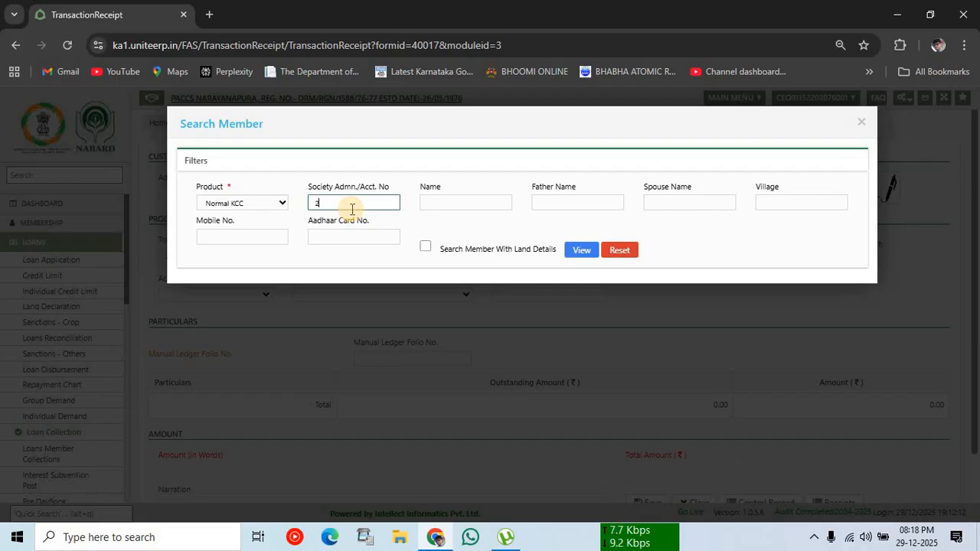
left_click(577, 252)
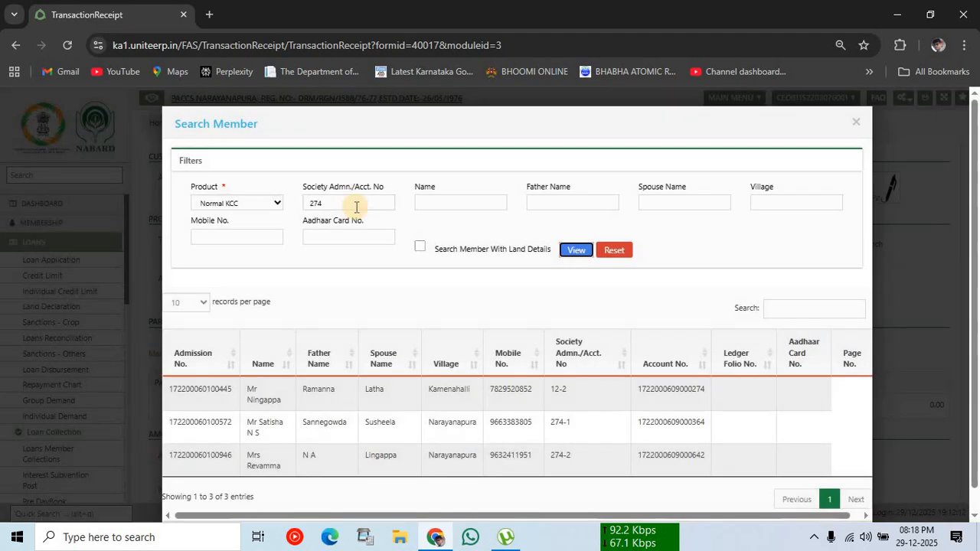
left_click(356, 207)
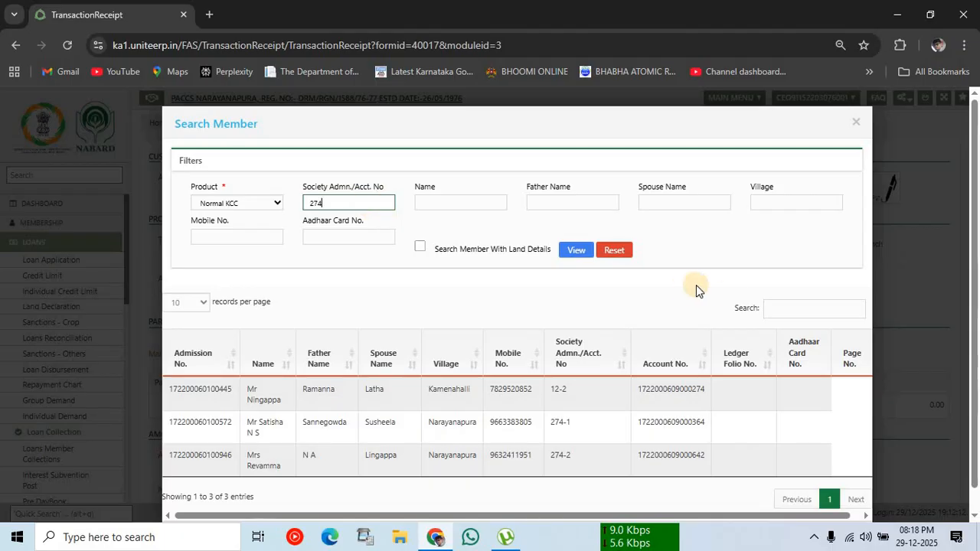
left_click(807, 313)
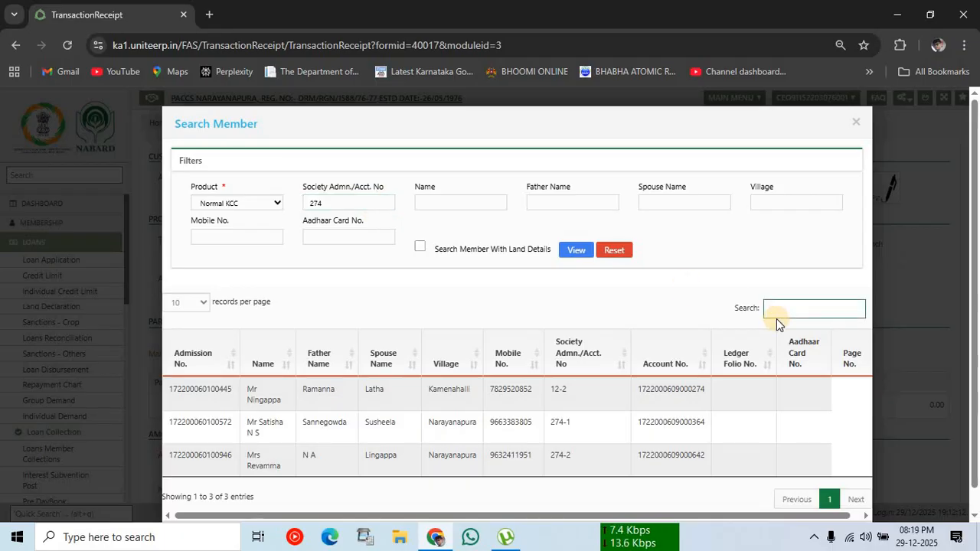
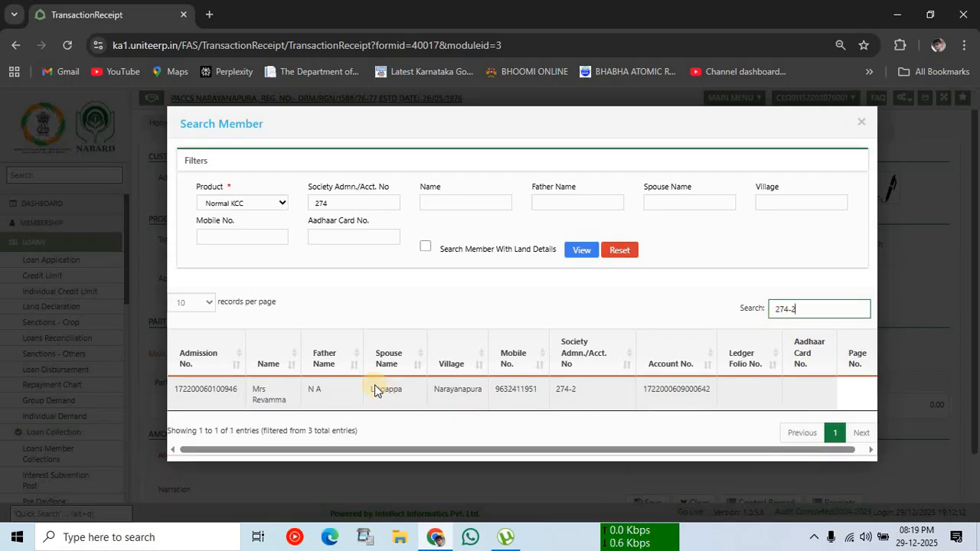
double_click(216, 394)
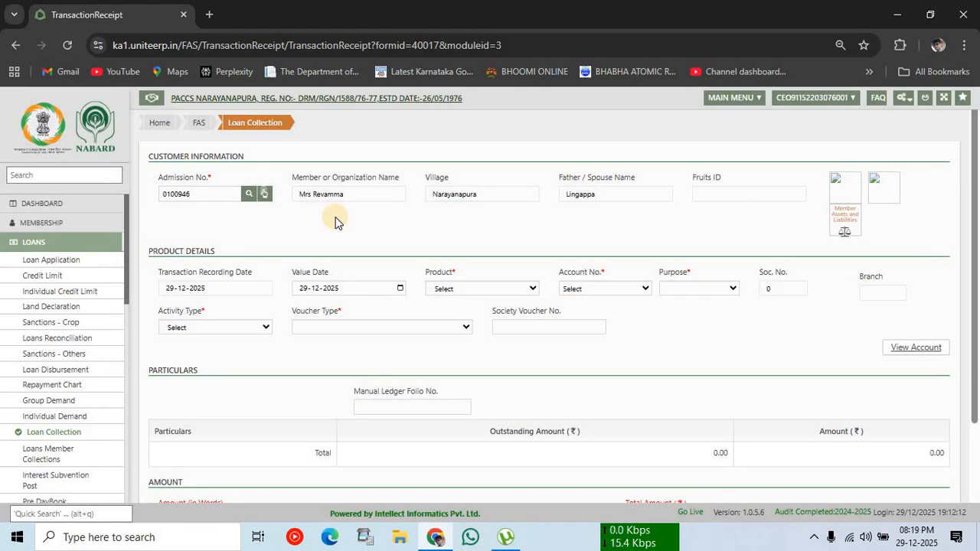
Step: Choose Normal KCC, the member's loan account, SugarCane purpose and Loans Collection activity
left_click(490, 289)
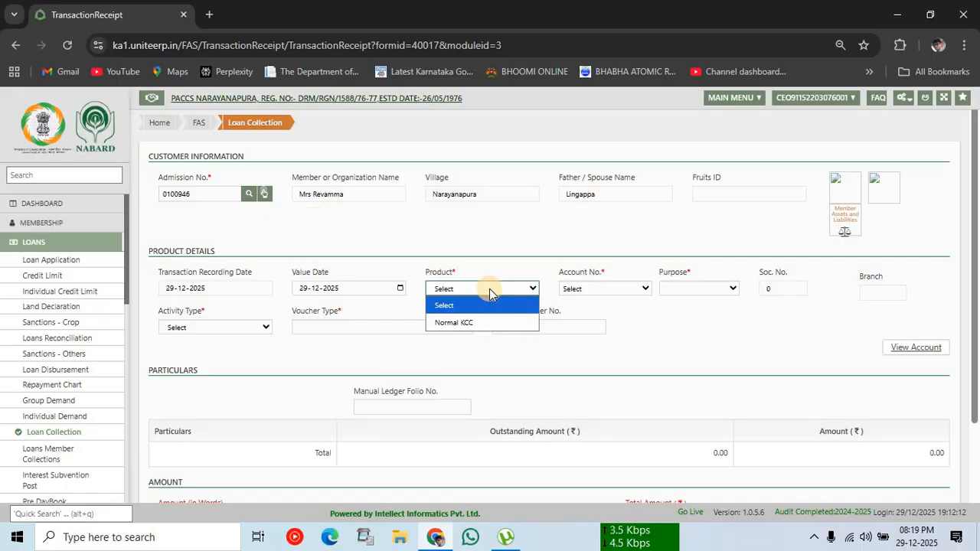
left_click(475, 329)
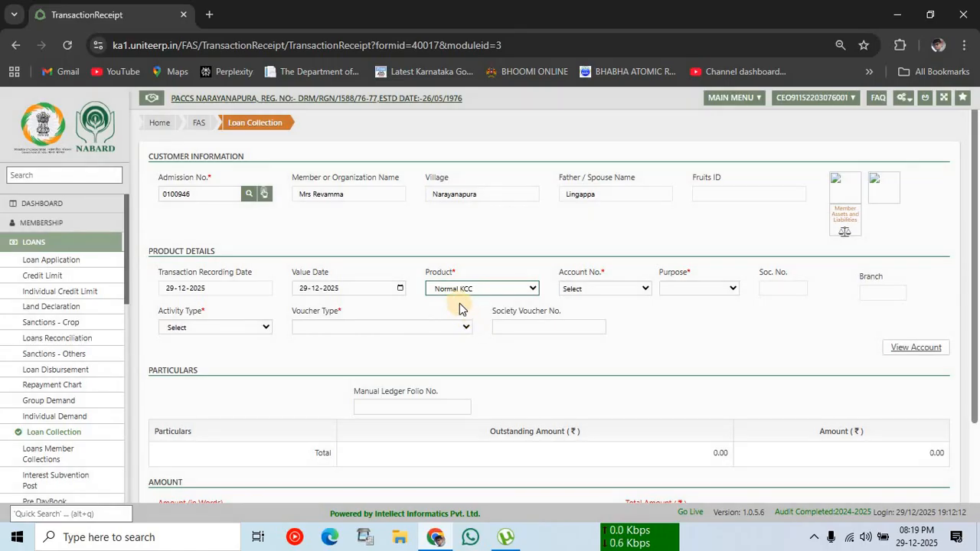
left_click(608, 288)
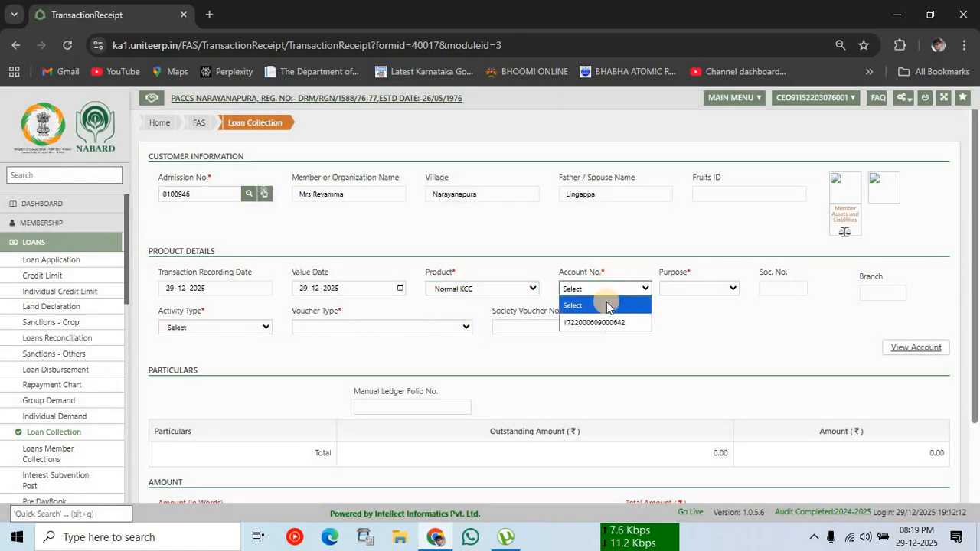
left_click(610, 323)
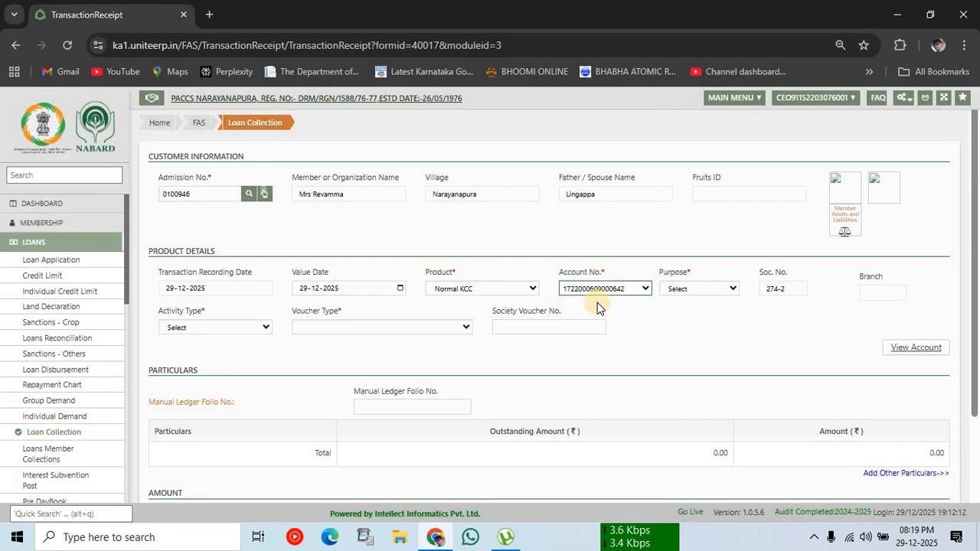
left_click(697, 288)
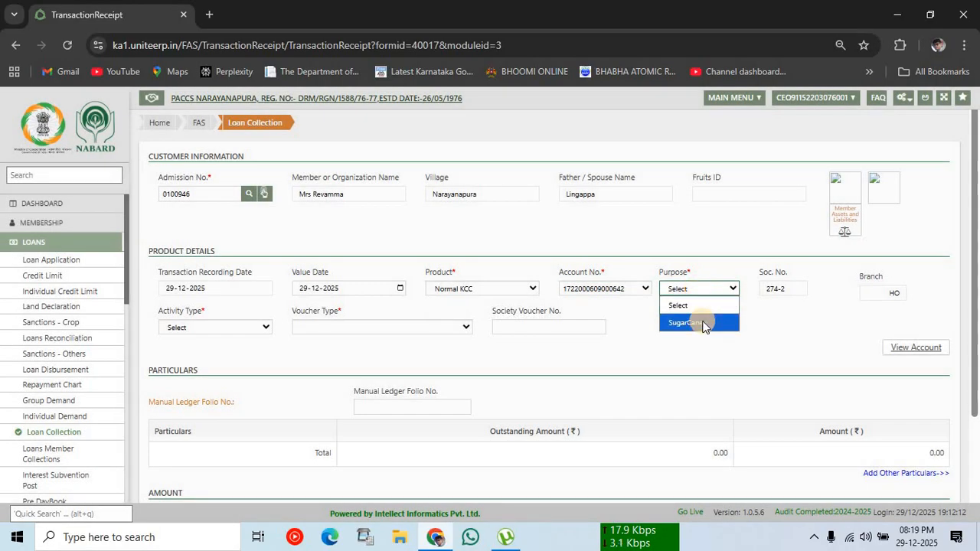
left_click(701, 323)
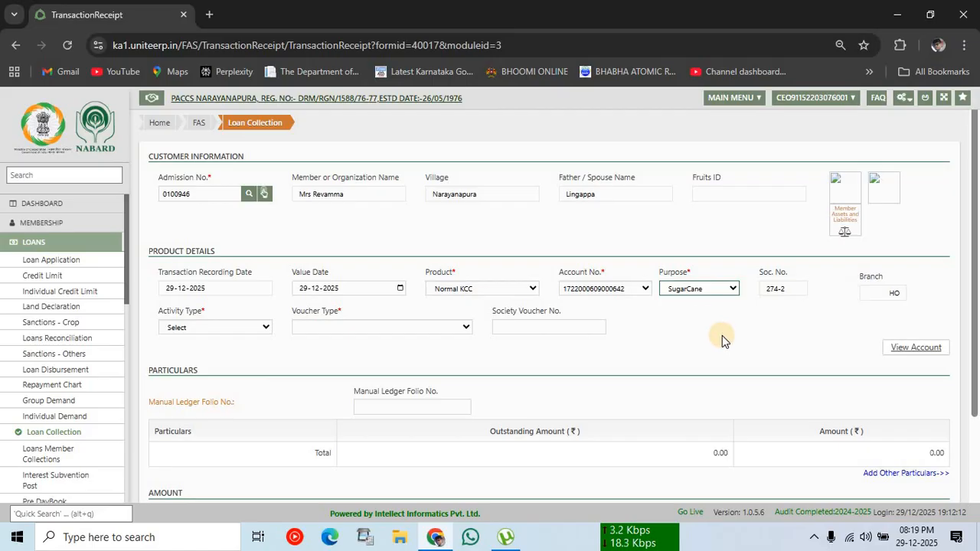
left_click(722, 336)
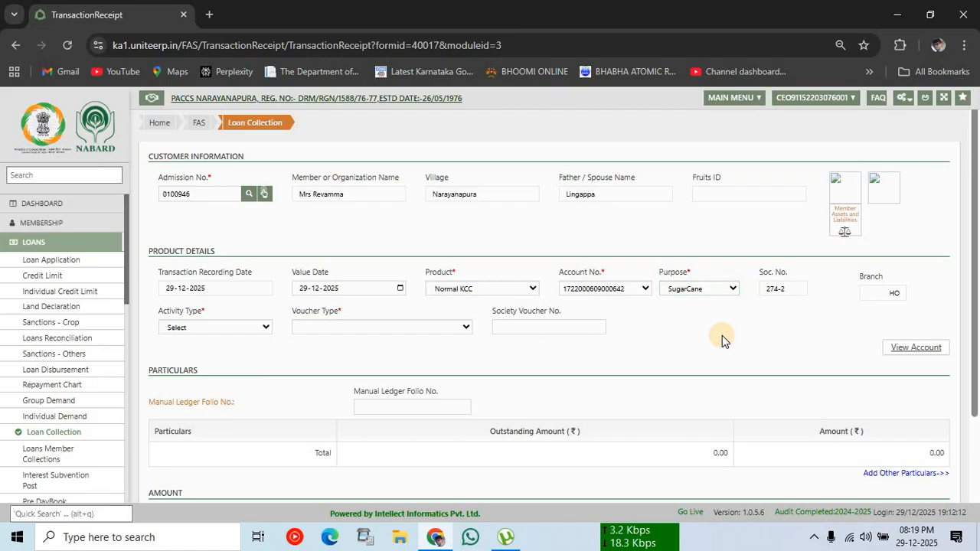
left_click(210, 328)
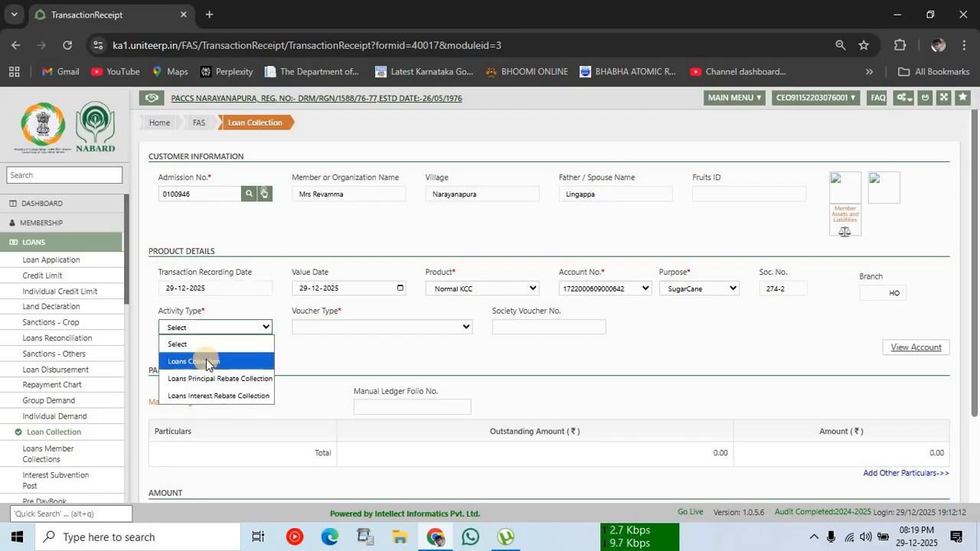
left_click(206, 362)
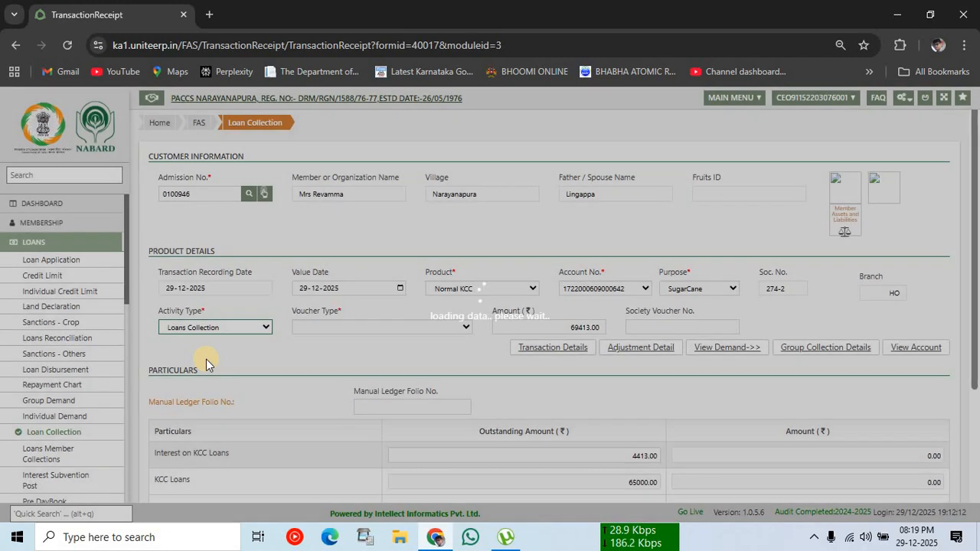
Step: Set the voucher type to Cash, giving a 69413.00 receipt amount
scroll(445, 359, "down", 2)
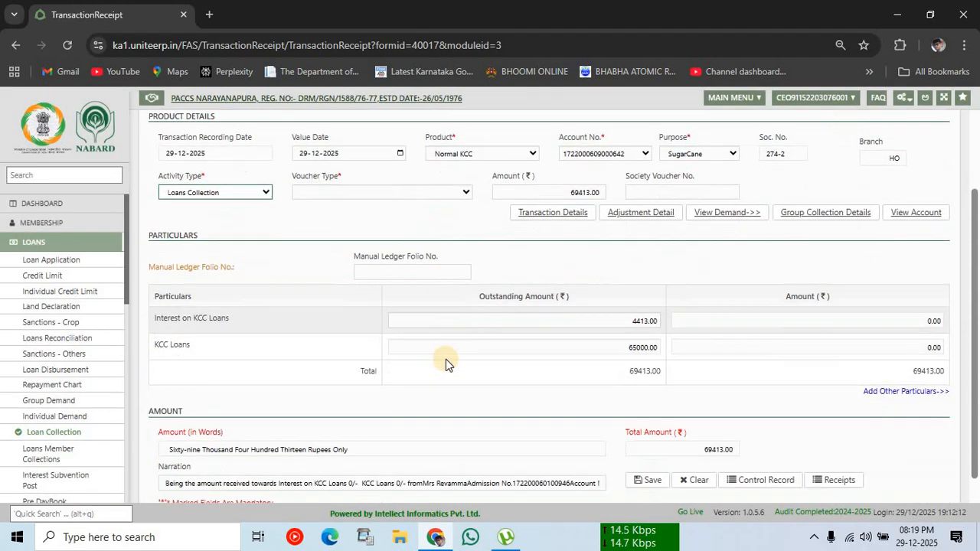
scroll(404, 287, "up", 1)
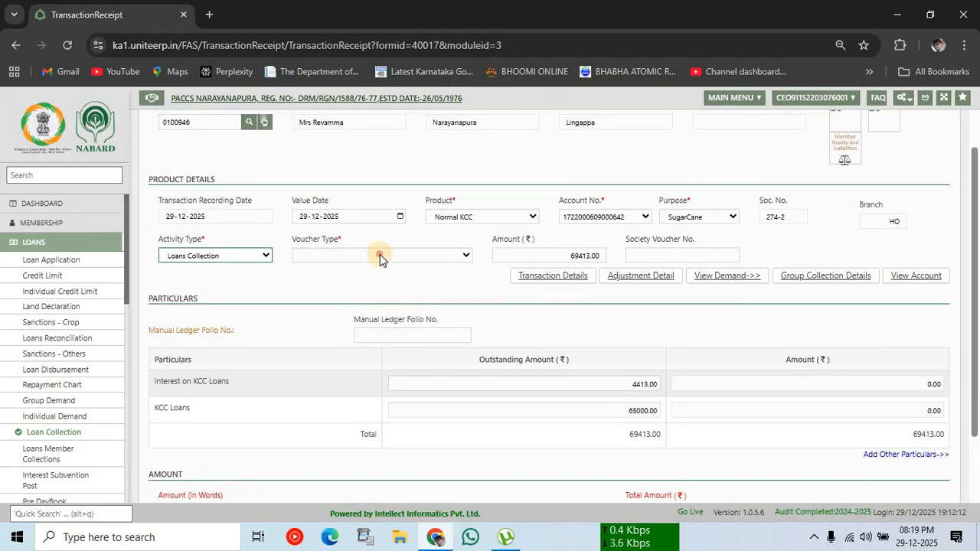
left_click(379, 254)
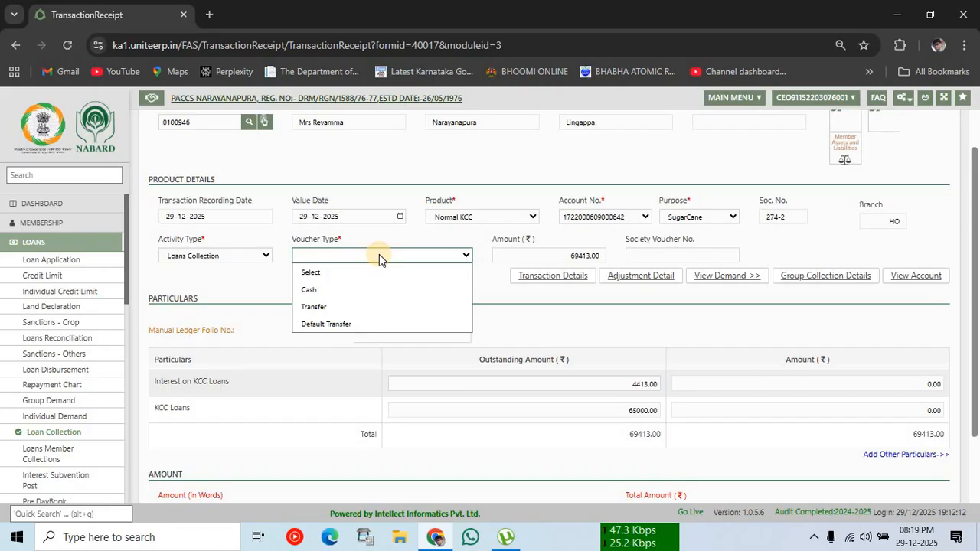
left_click(365, 290)
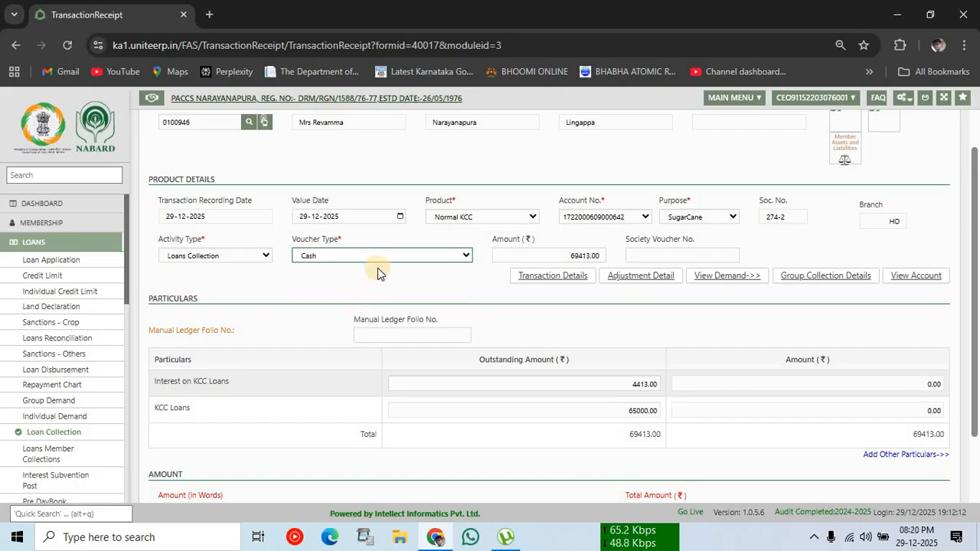
left_click(376, 259)
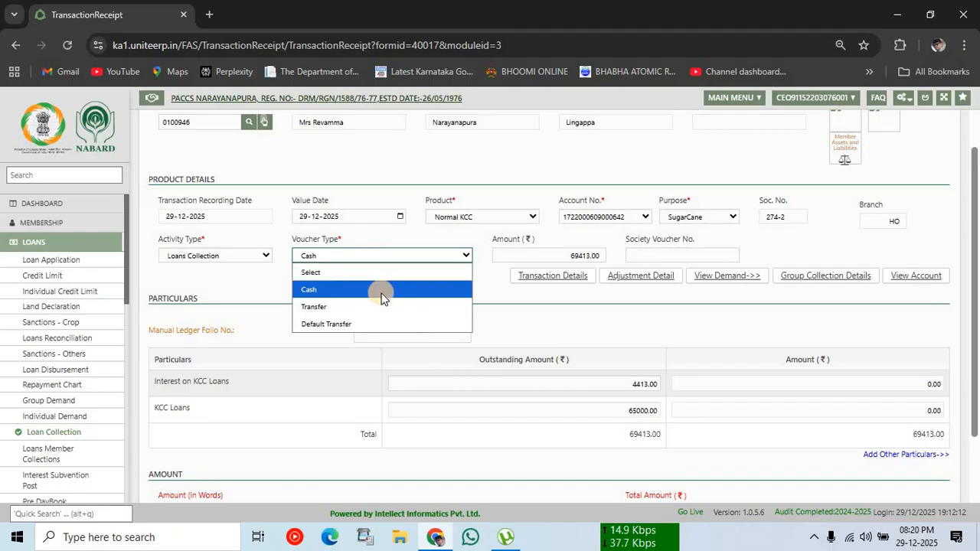
left_click(380, 290)
left_click(545, 254)
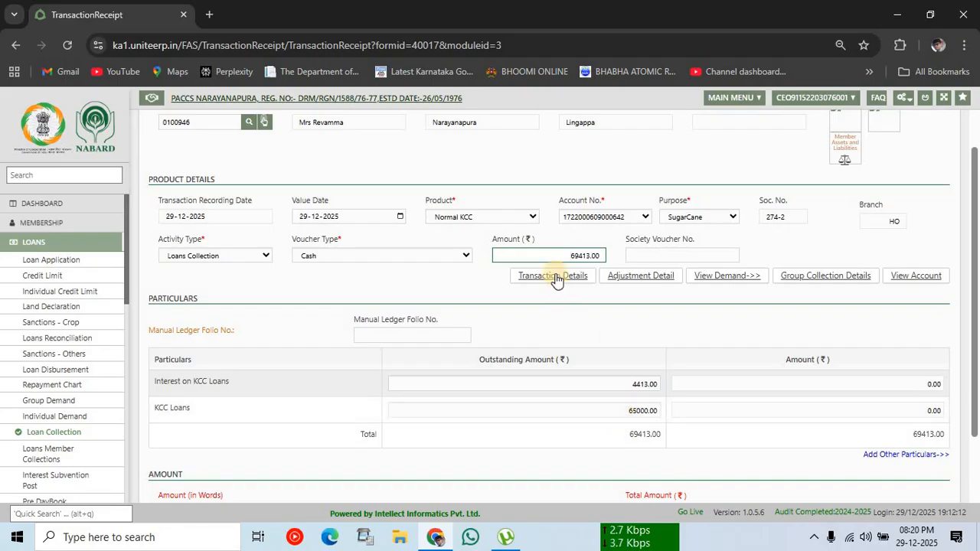
Step: Change the amount to 65000 and enter society voucher number 1462
double_click(586, 258)
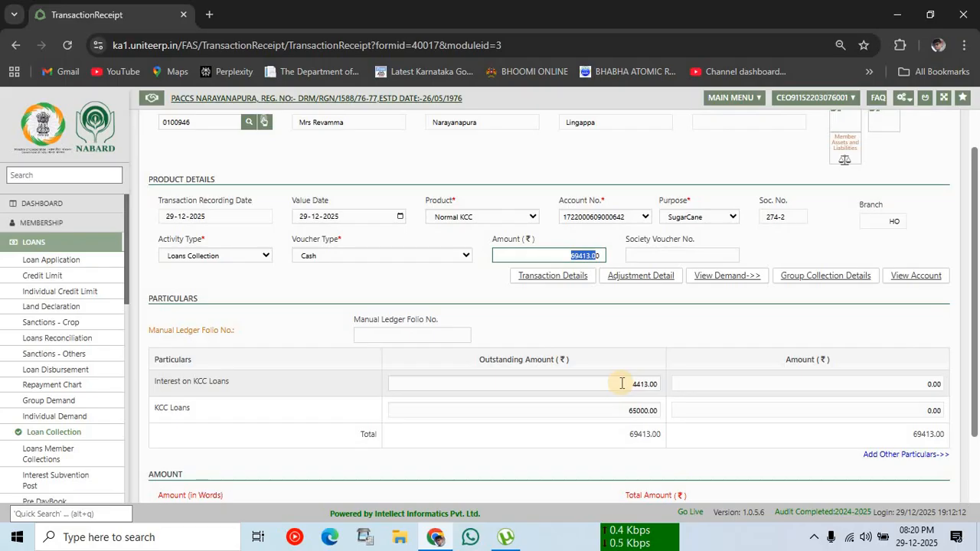
key("Right")
key("Right")
key("BackSpace")
key("BackSpace")
key("BackSpace")
key("BackSpace")
key("BackSpace")
key("BackSpace")
key("BackSpace")
key("BackSpace")
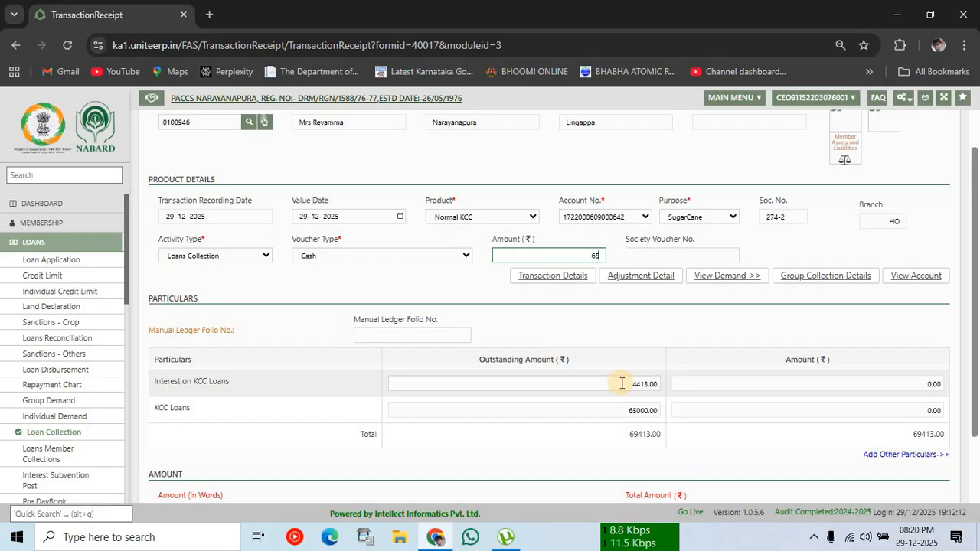
type("65000")
left_click(657, 253)
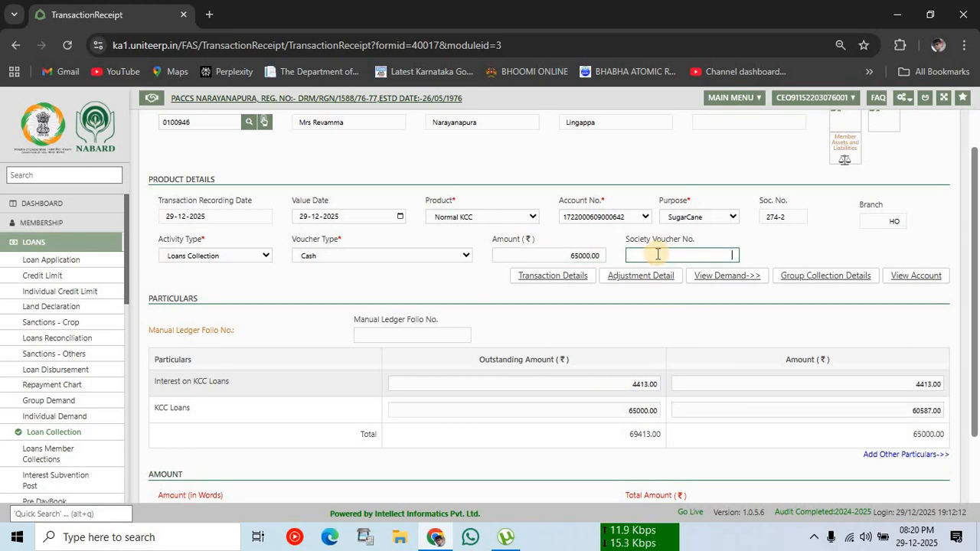
type("1462")
Step: Enter the member's manual ledger folio number and set interest outstanding to 0.001
left_click(658, 254)
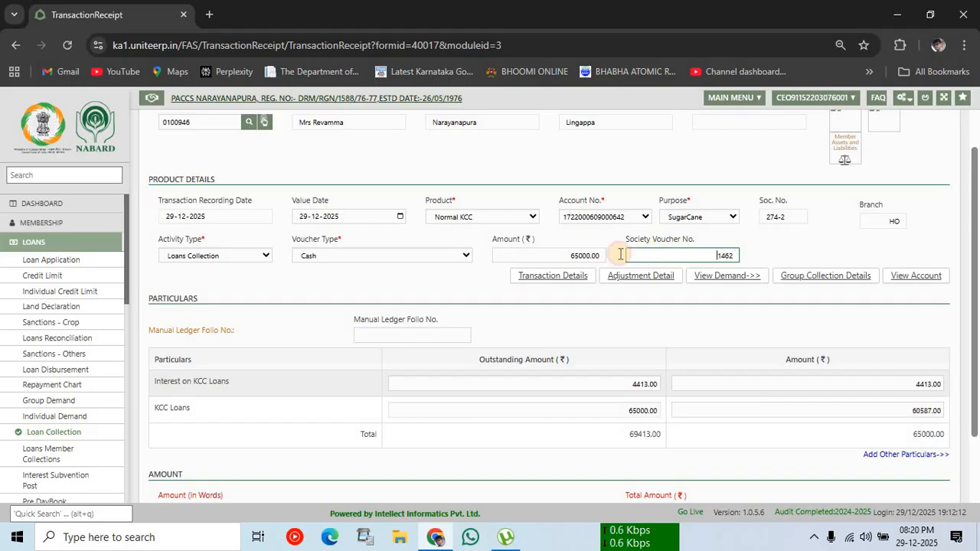
left_click(435, 336)
type("2")
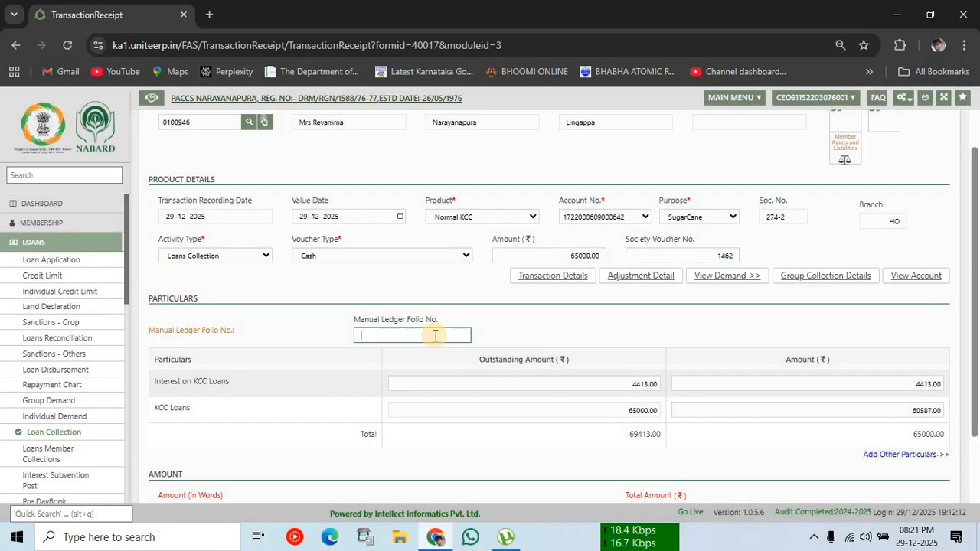
type("74/2")
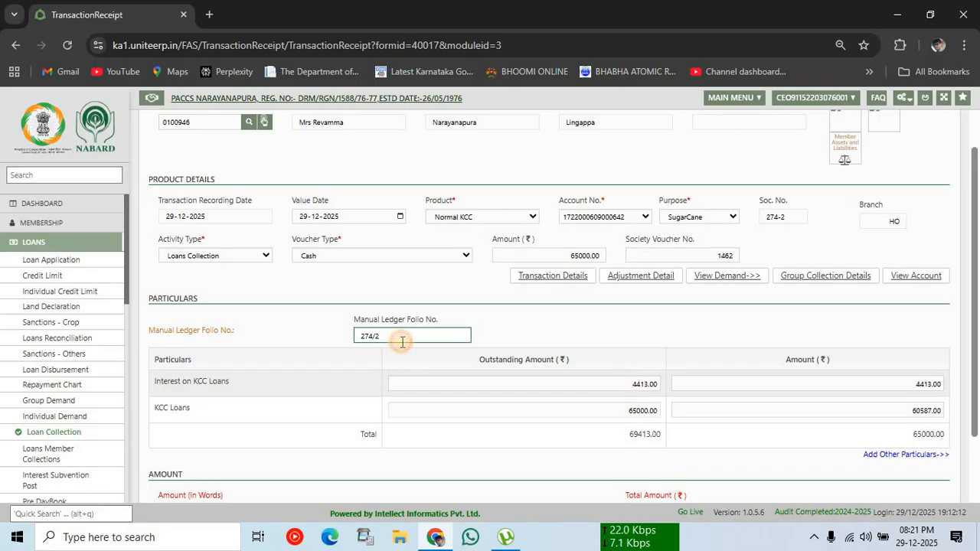
left_click(625, 386)
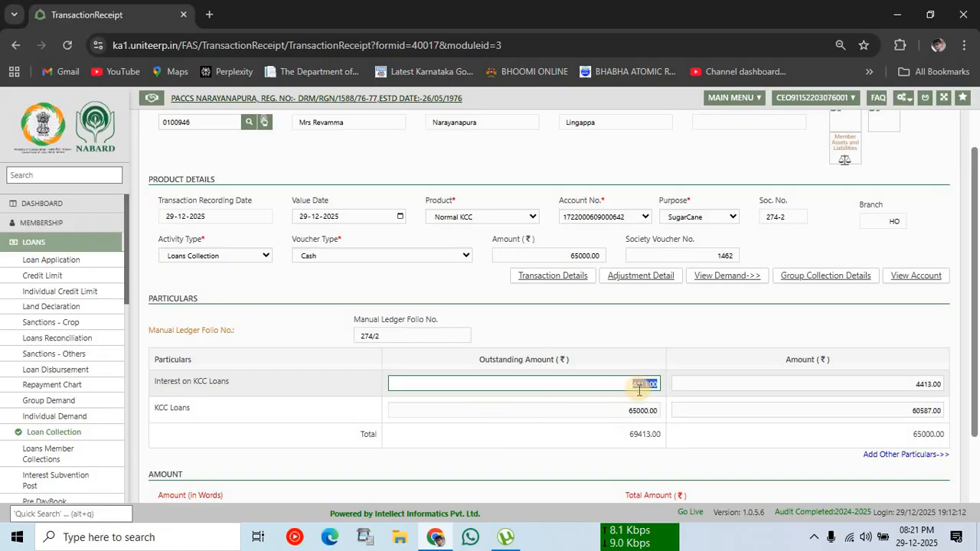
key("BackSpace")
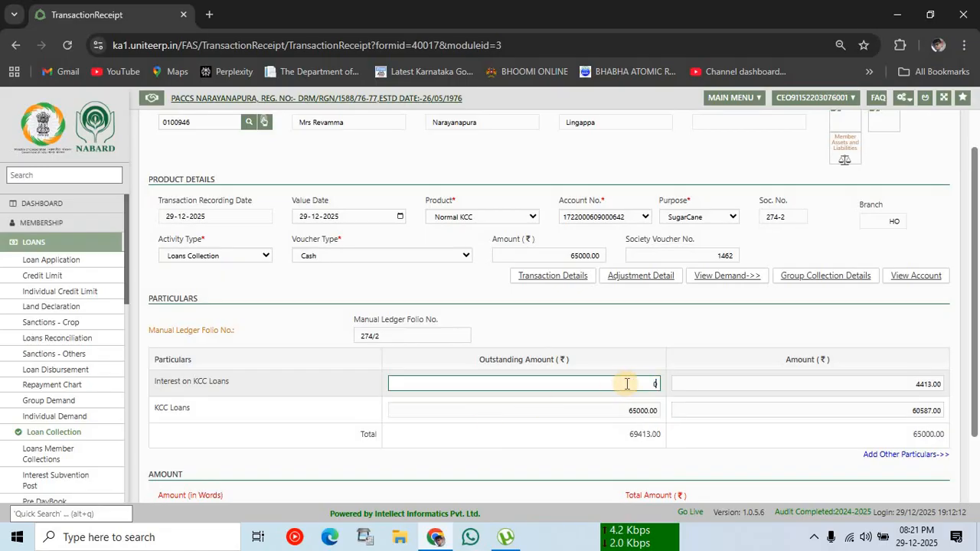
type("0.001")
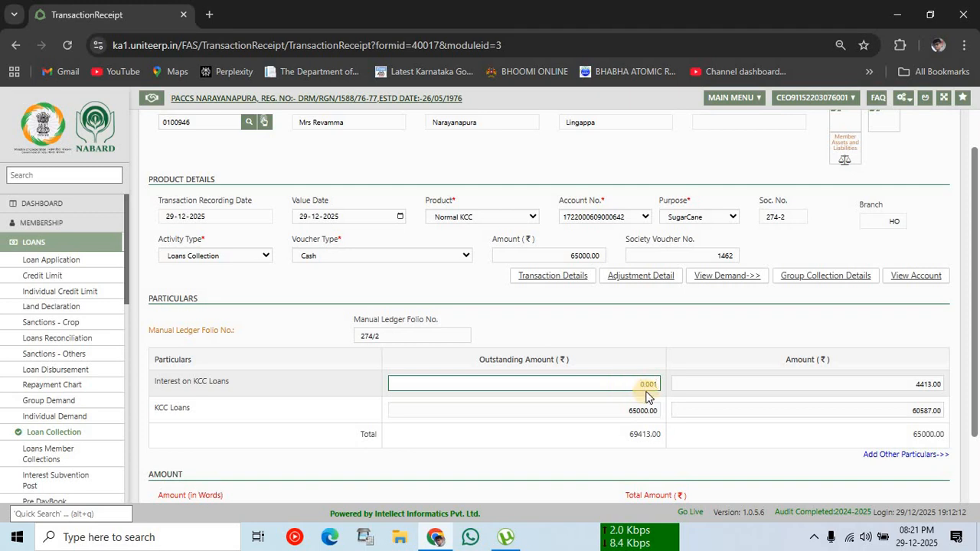
left_click(612, 384)
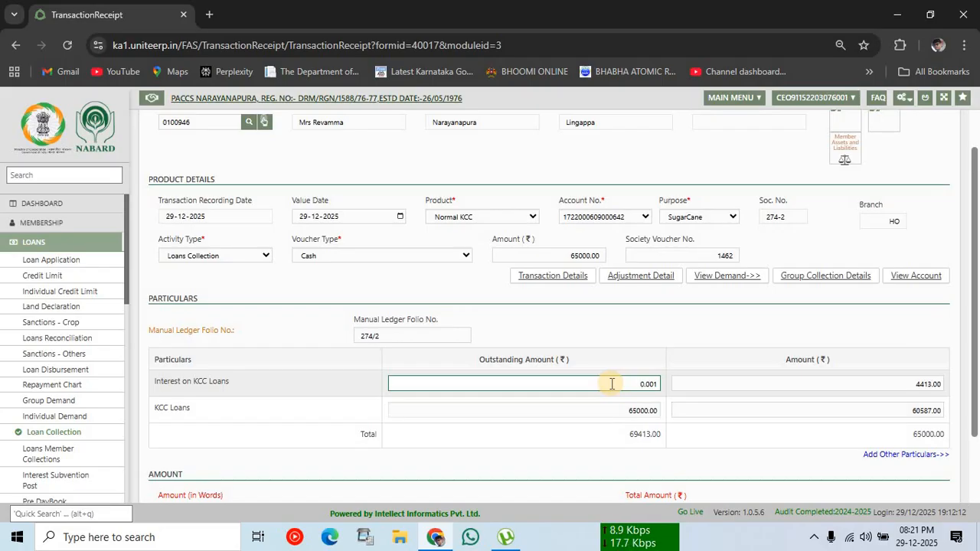
Step: Put 0.00 against Interest on KCC Loans and 65000 against KCC Loans
key("Tab")
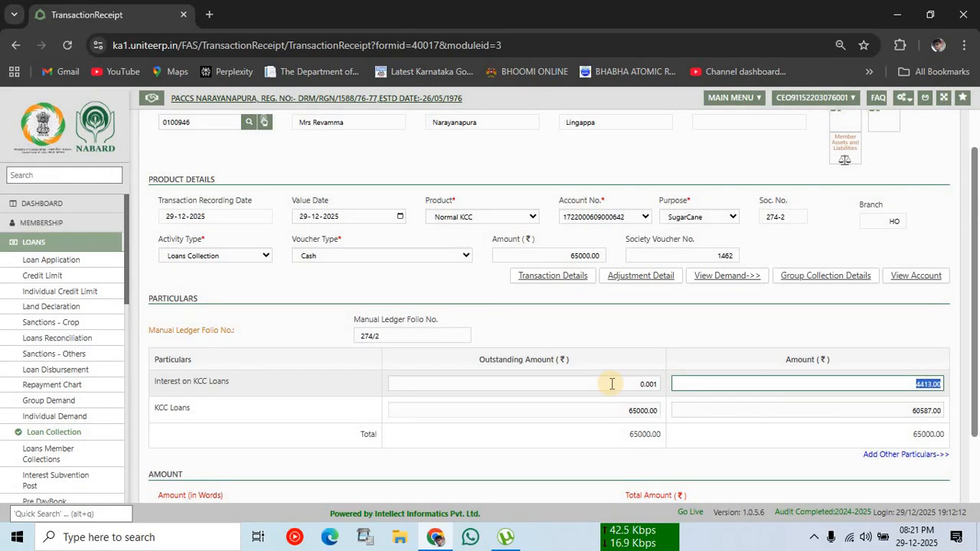
key("BackSpace")
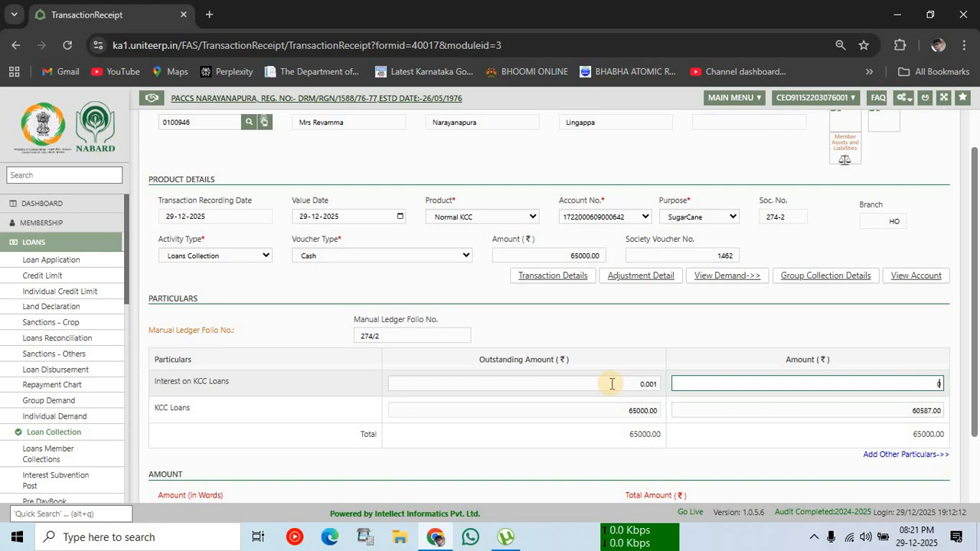
type("0.00")
key("Tab")
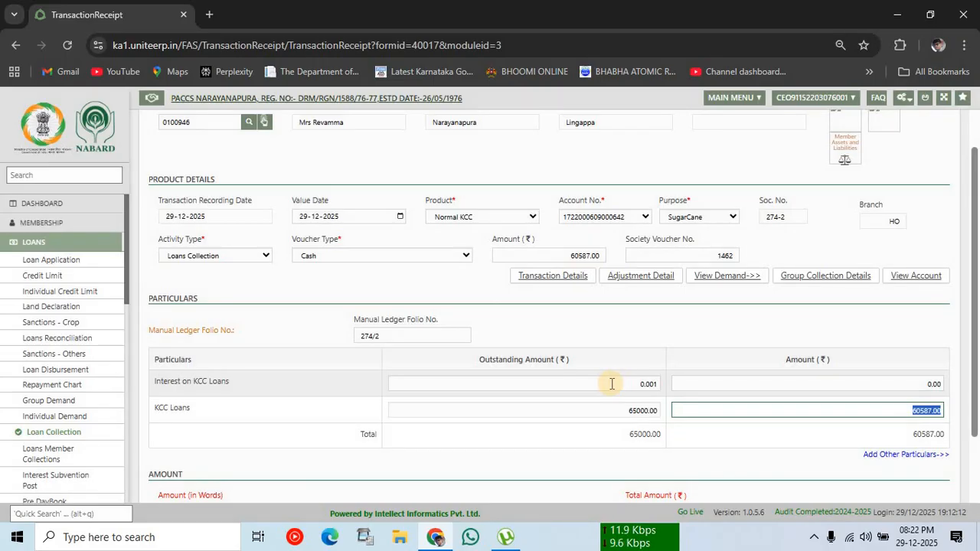
key("BackSpace")
type("65000")
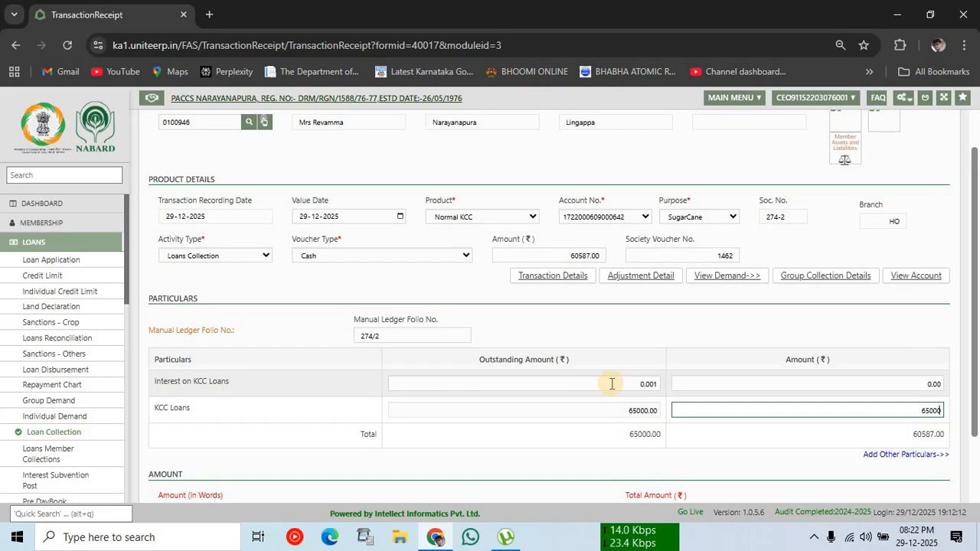
left_click(699, 347)
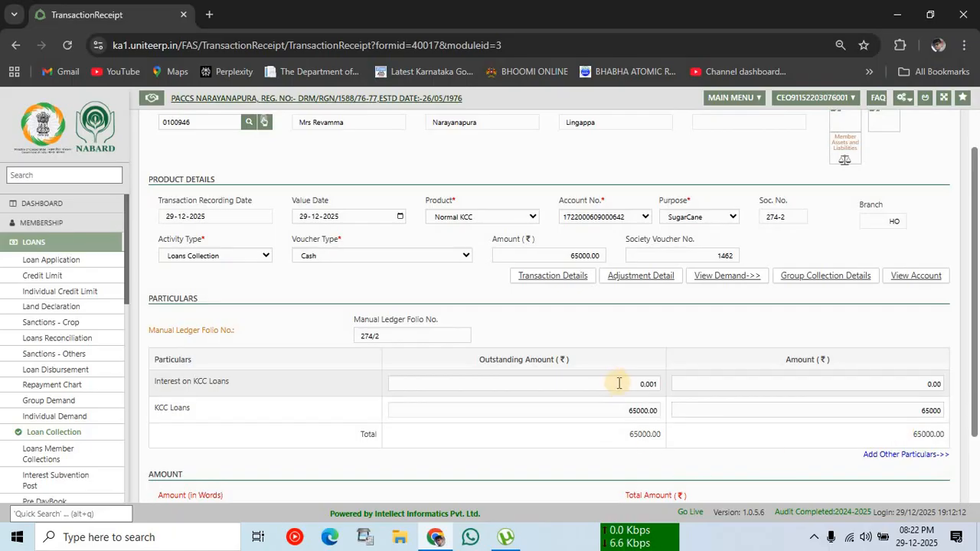
left_click(905, 381)
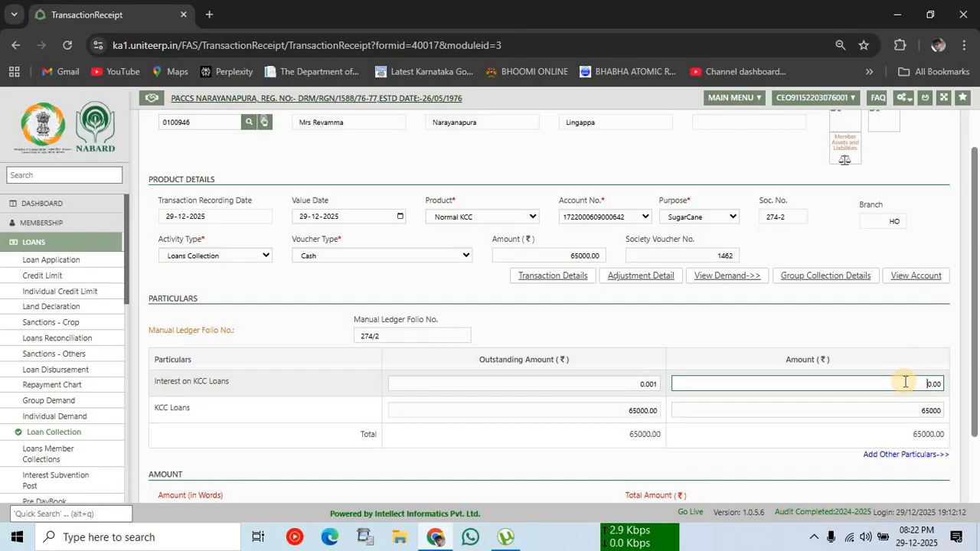
scroll(878, 358, "down", 2)
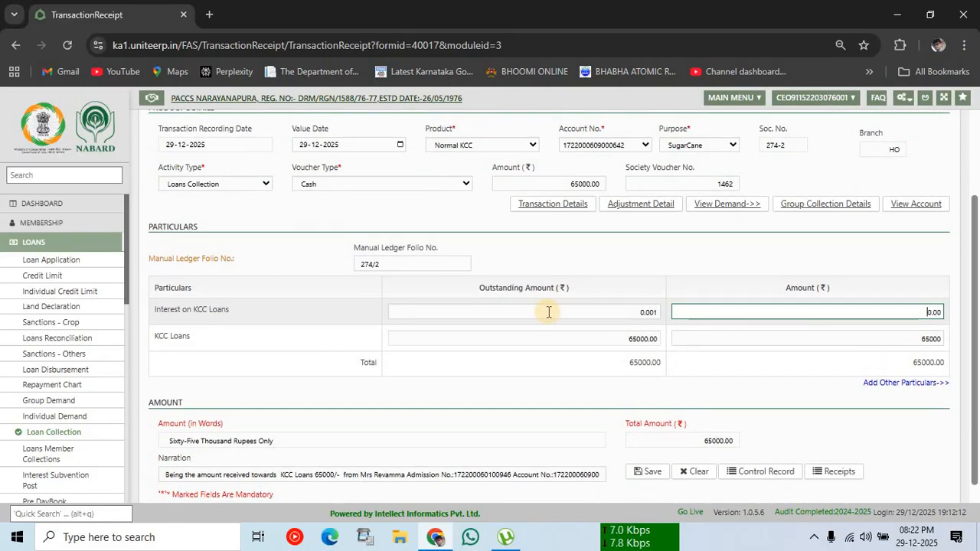
Step: Add a 200 Other Charges line under Other Particulars
left_click(889, 387)
left_click(591, 191)
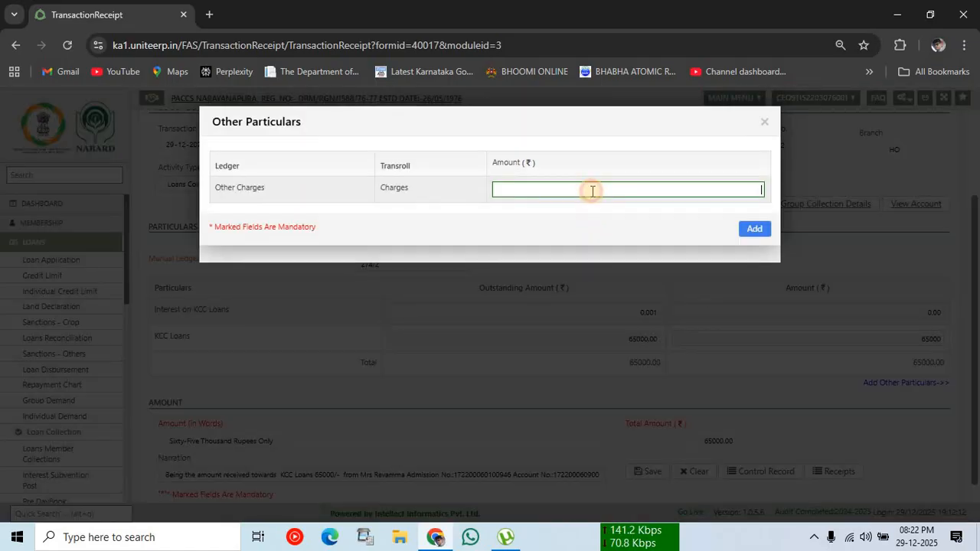
type("200")
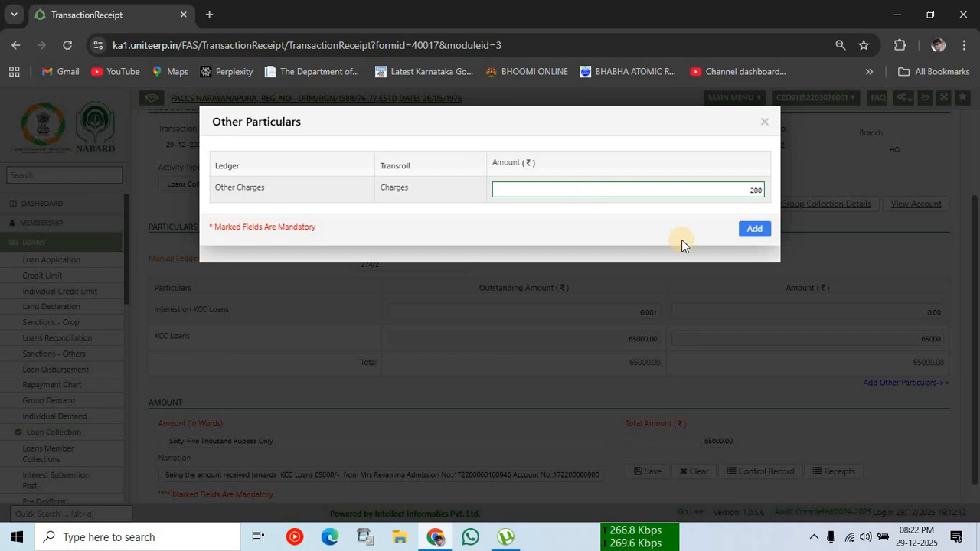
left_click(758, 232)
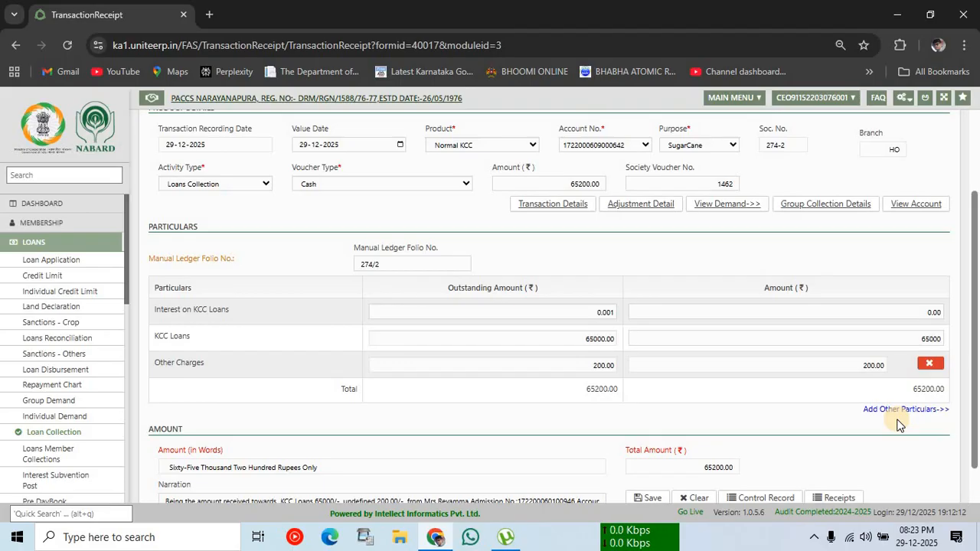
scroll(853, 416, "down", 2)
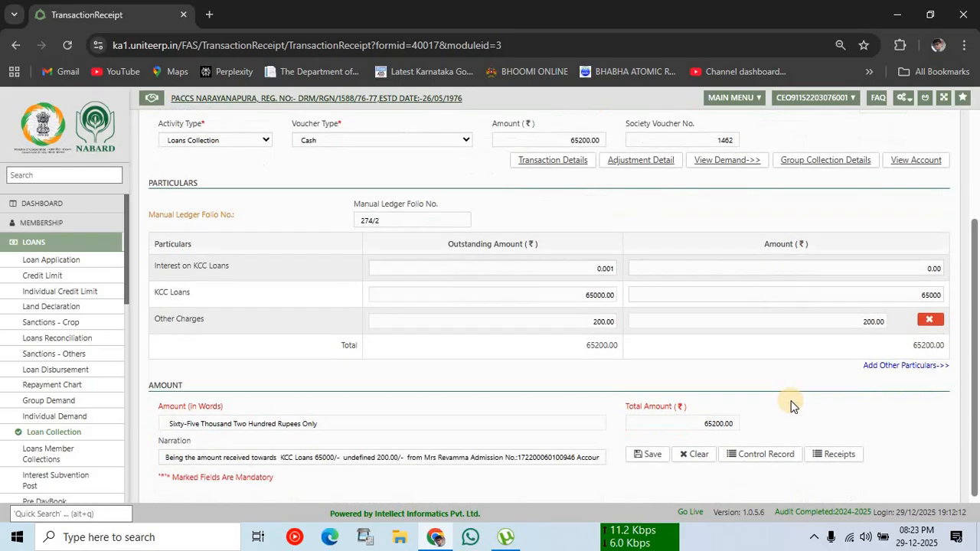
Step: Save and confirm the 65200 voucher, acknowledge success, and close the print voucher
left_click(663, 436)
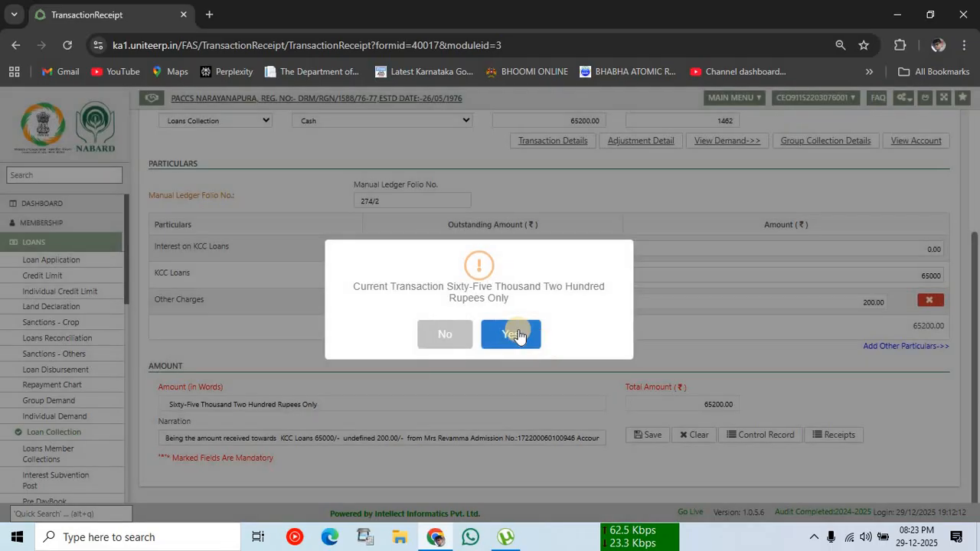
left_click(513, 334)
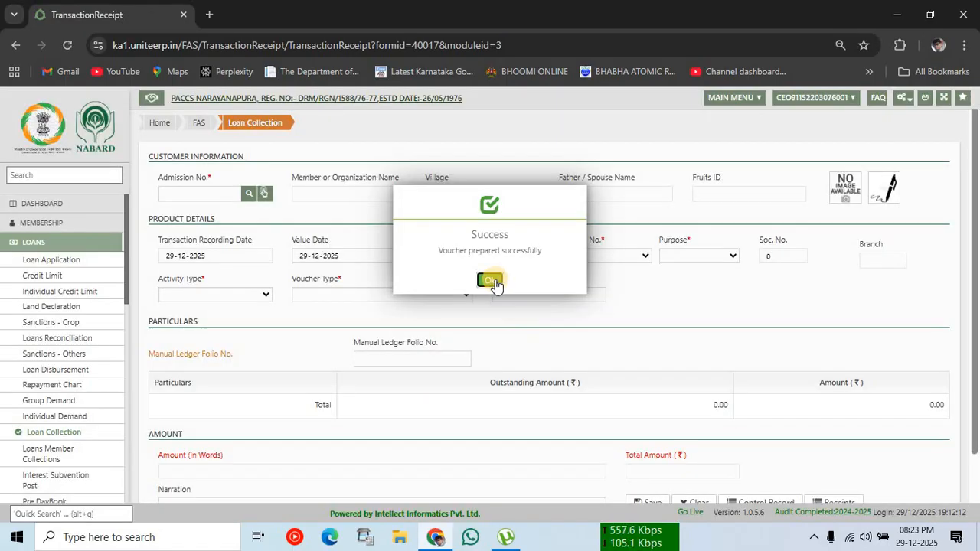
left_click(490, 280)
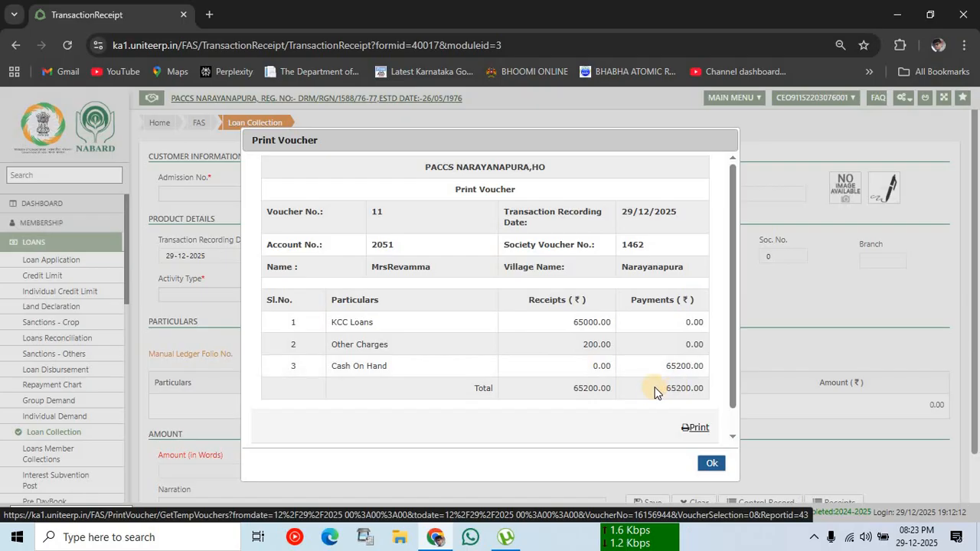
left_click(710, 466)
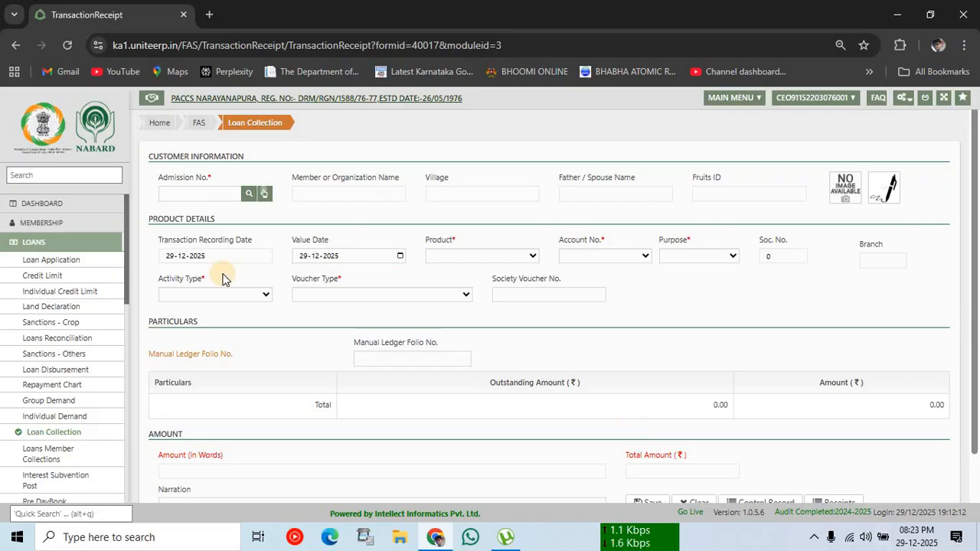
left_click(79, 203)
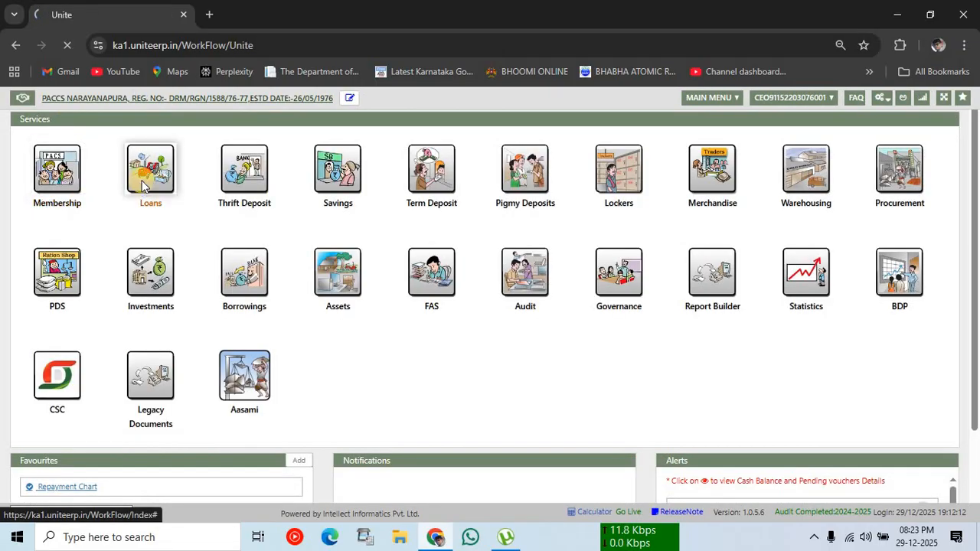
left_click(141, 183)
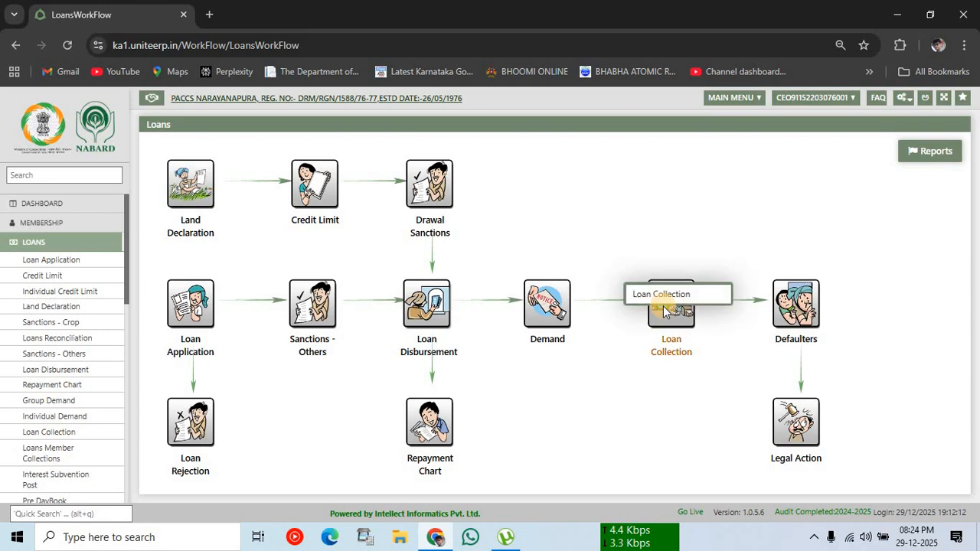
left_click(663, 306)
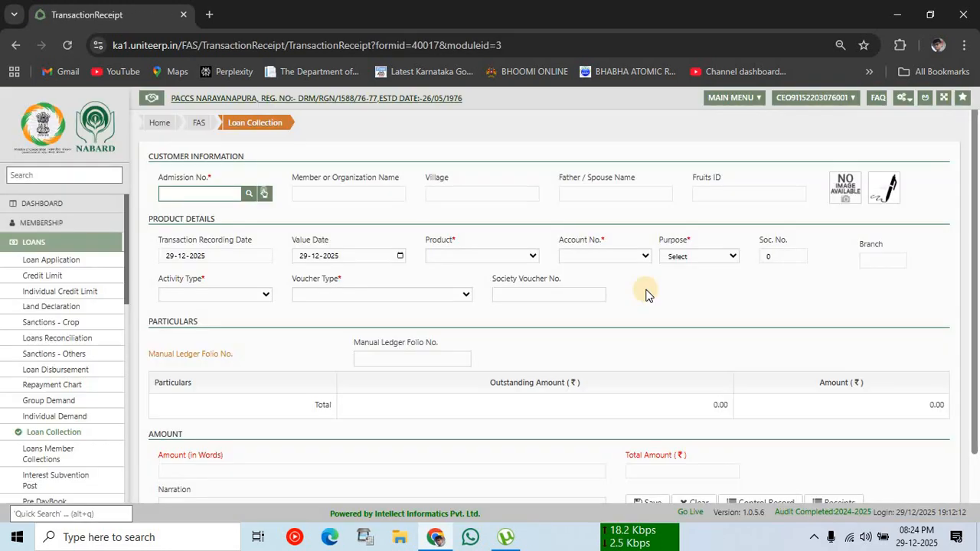
Step: Search Medium Term Loans members for the name 'swam' and load the found member into the form
left_click(249, 195)
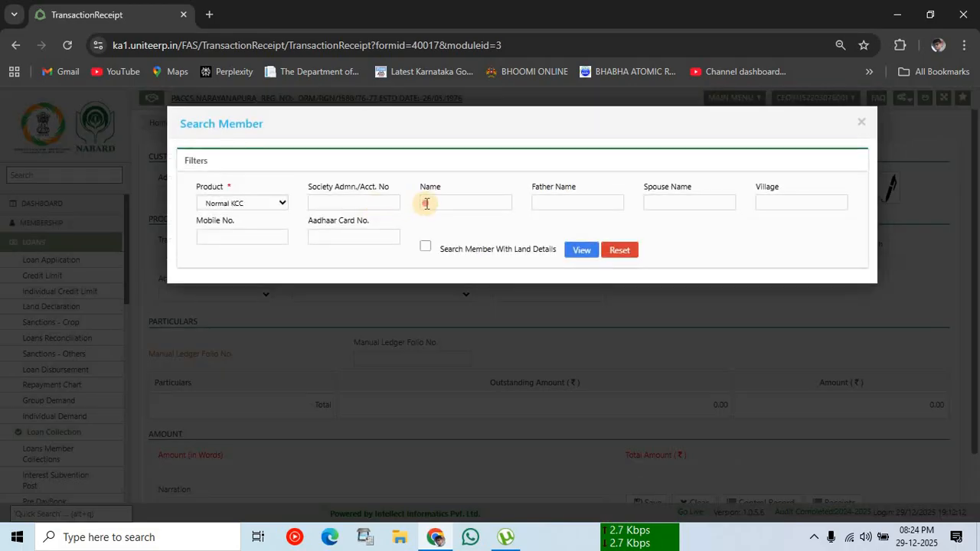
left_click(426, 203)
type("swam")
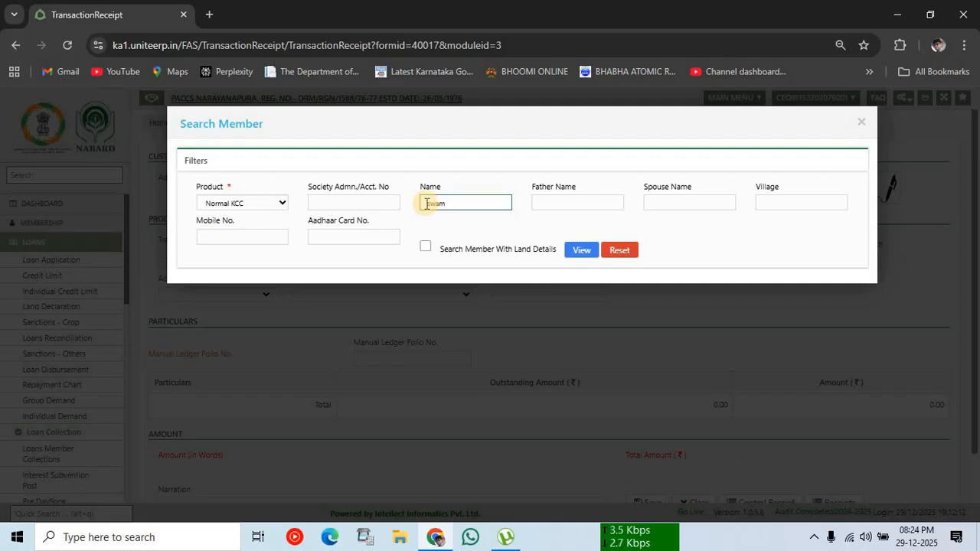
left_click(263, 203)
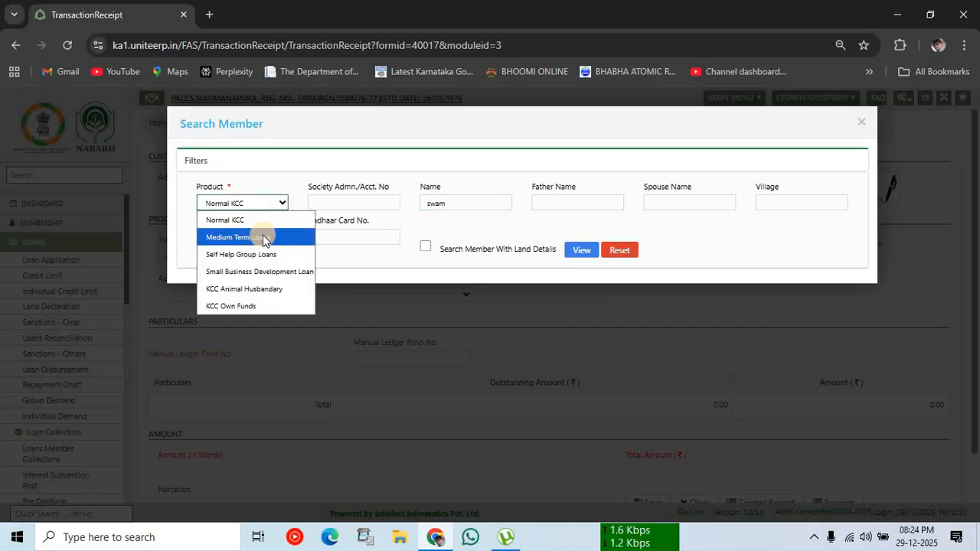
left_click(263, 238)
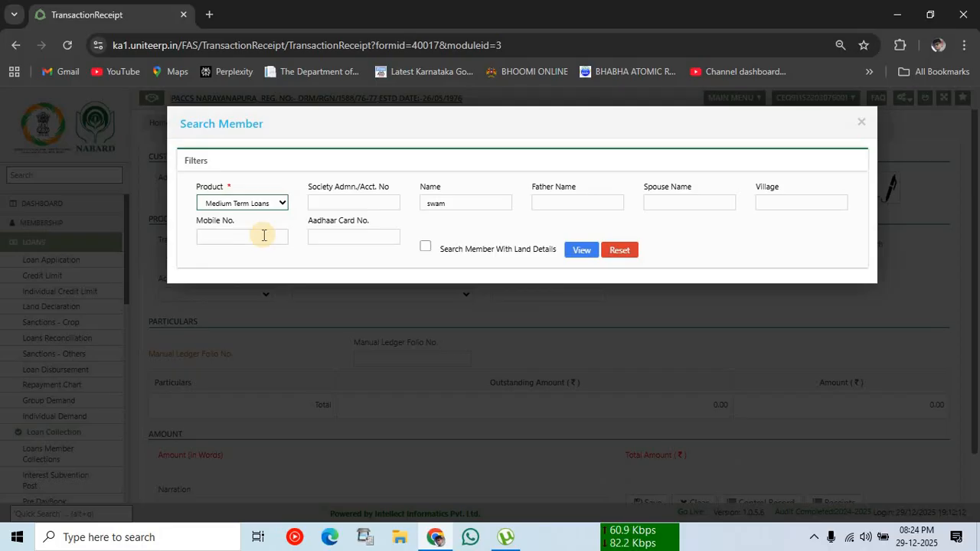
left_click(466, 202)
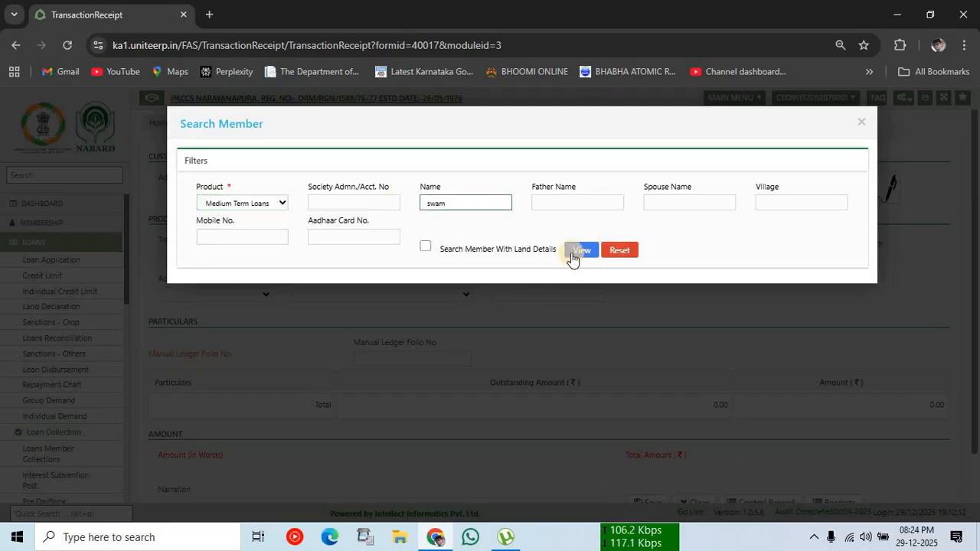
left_click(580, 250)
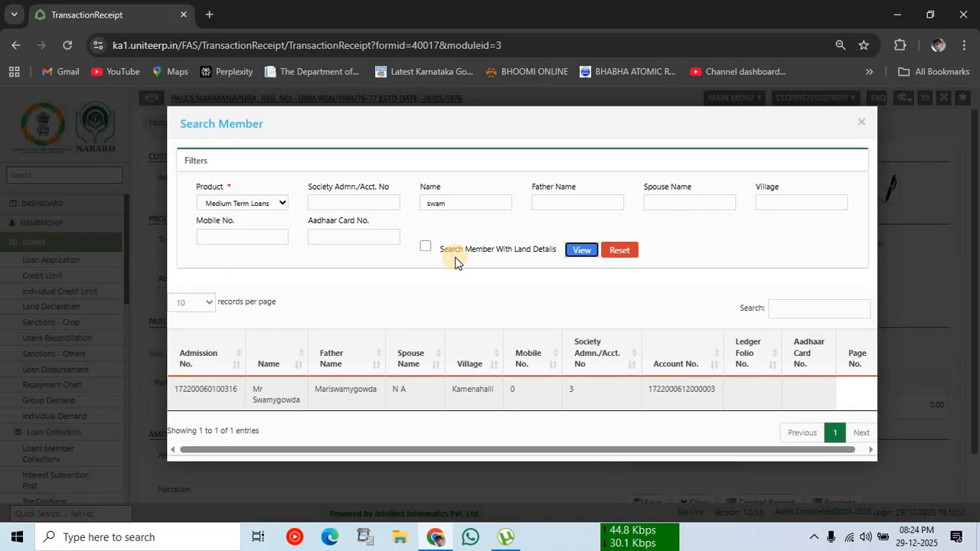
double_click(280, 399)
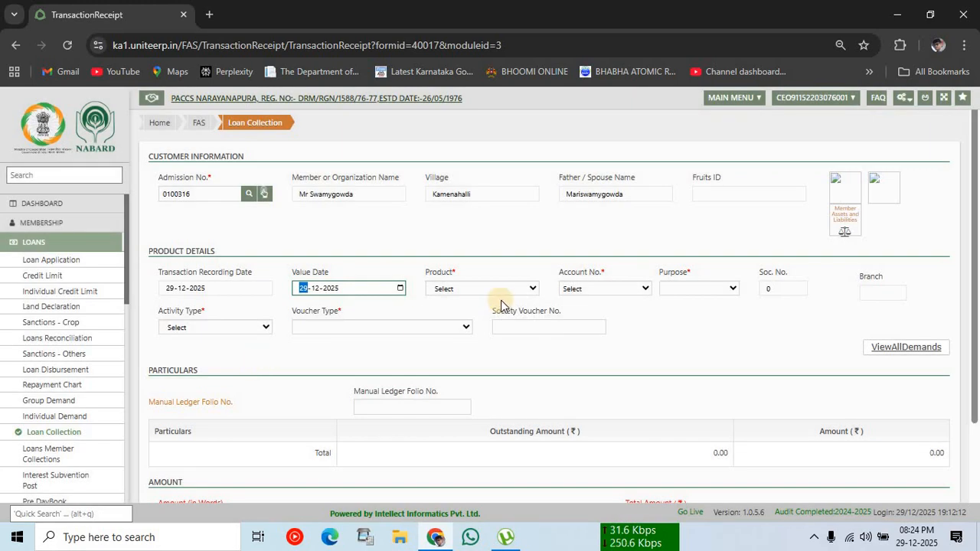
Step: Choose the member's Medium Term Loans account with purpose Tractors-LTO and activity Loans Collection
left_click(483, 288)
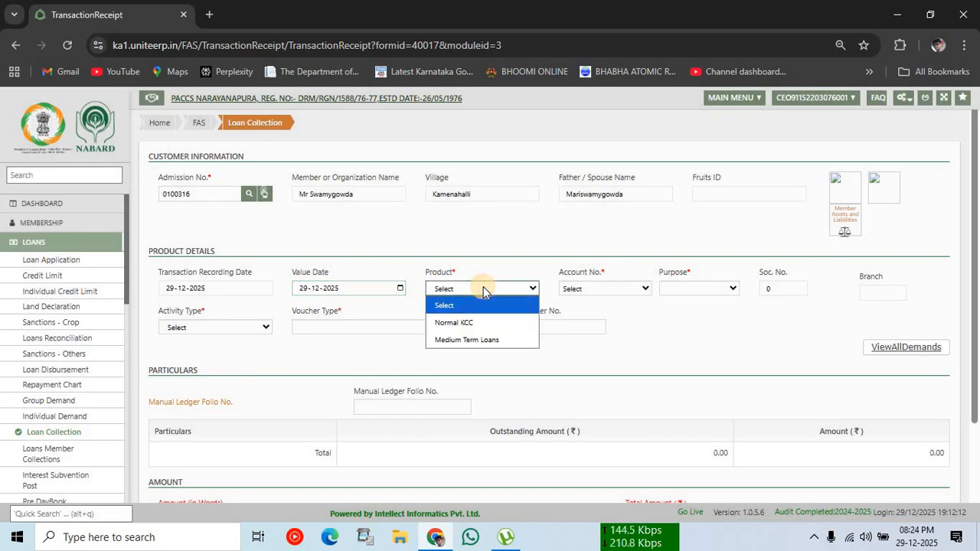
left_click(468, 341)
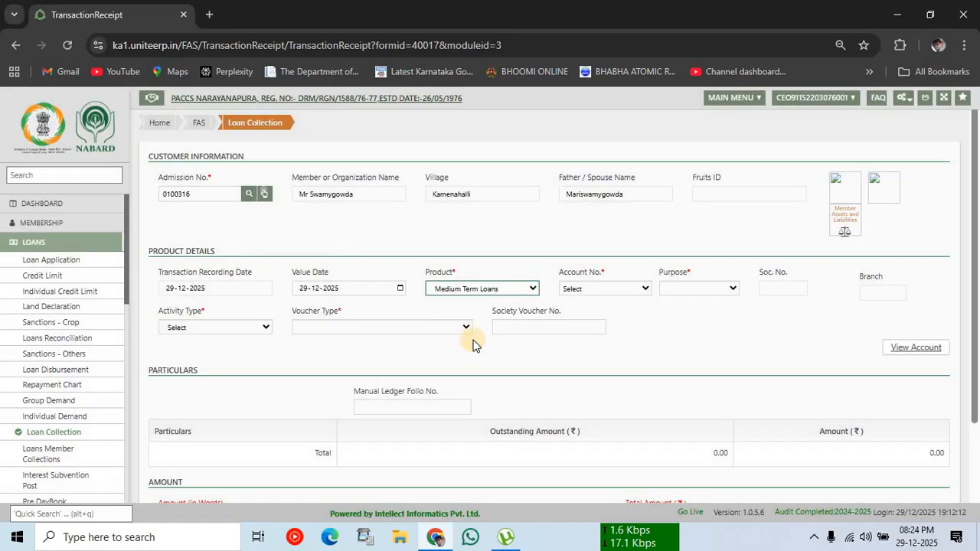
left_click(571, 288)
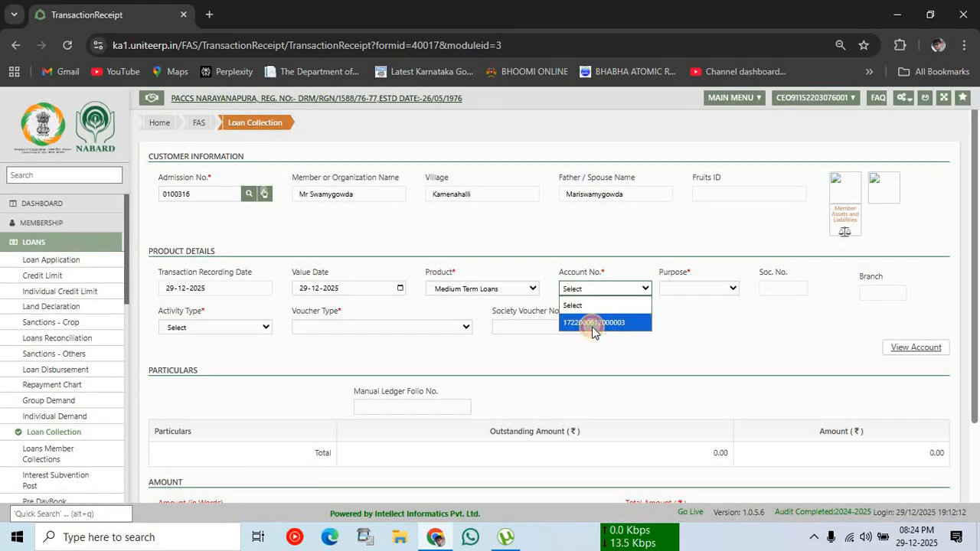
left_click(592, 326)
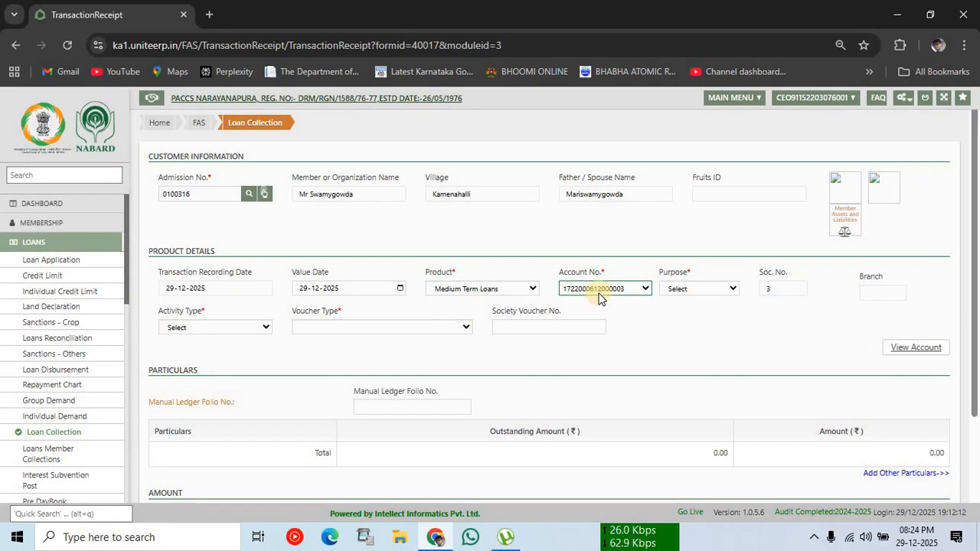
left_click(691, 289)
left_click(691, 290)
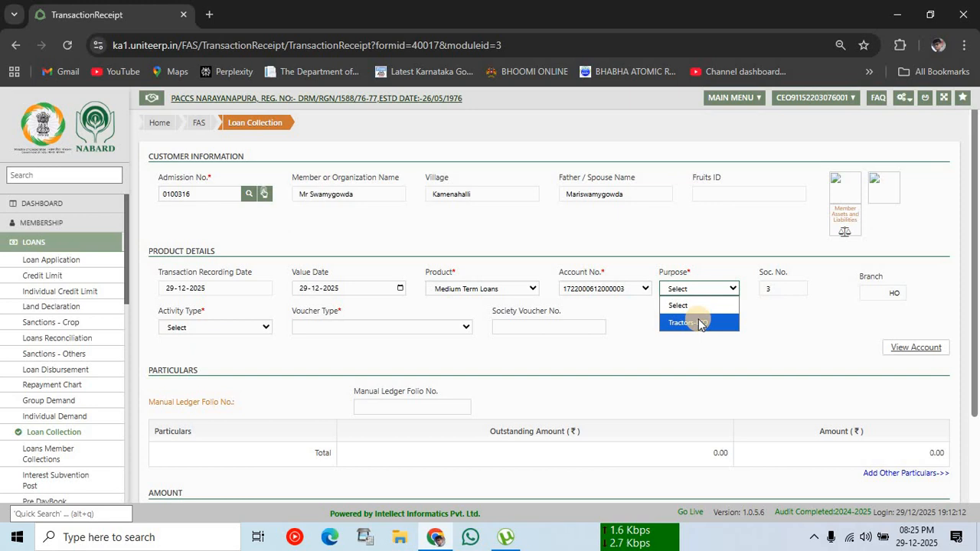
left_click(699, 322)
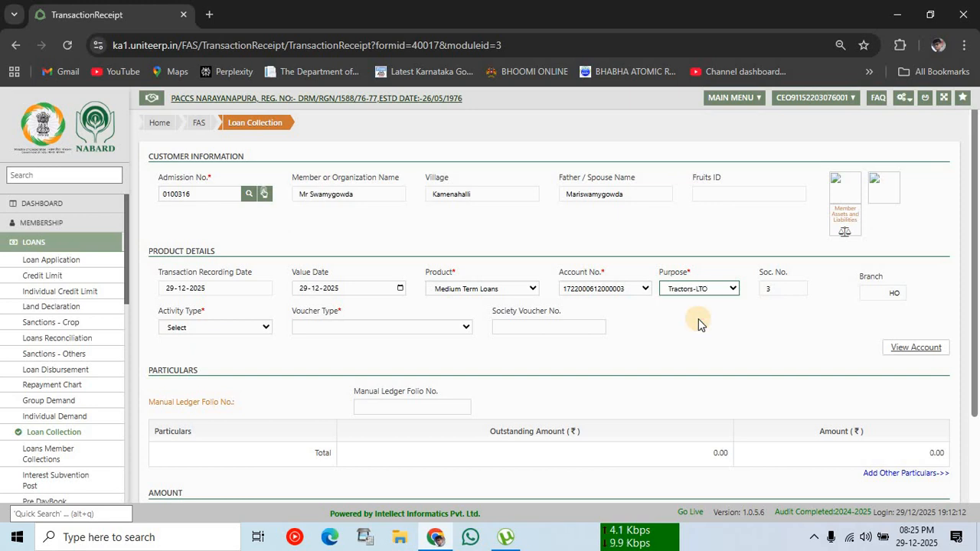
left_click(192, 326)
left_click(200, 358)
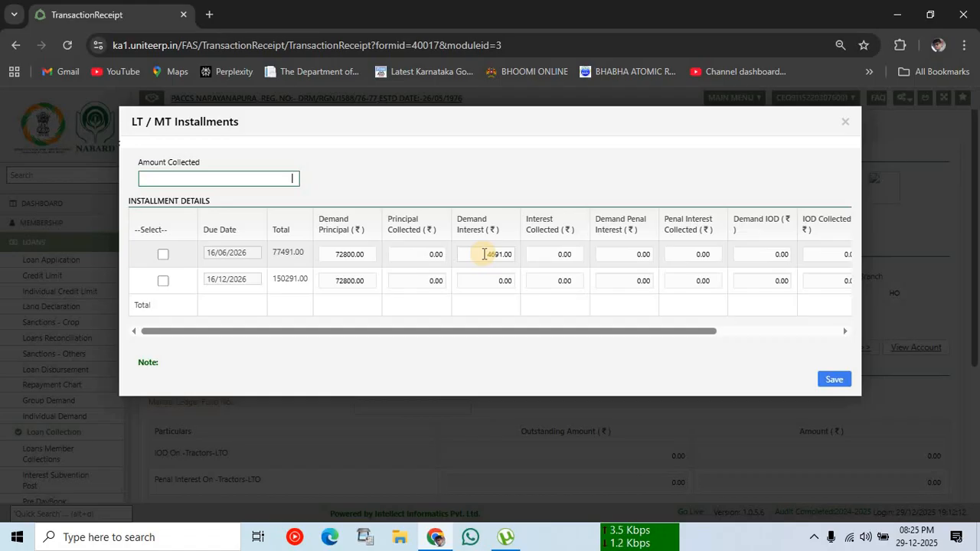
Step: Replace the 16/06/2026 installment's 4691.00 demand interest with 3500, making the row total 77491.00
left_click(230, 179)
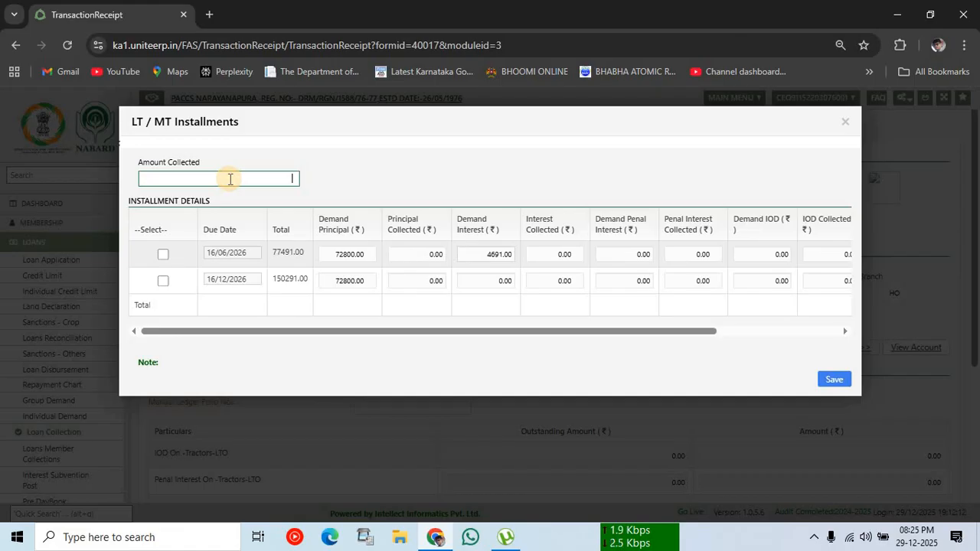
left_click(481, 255)
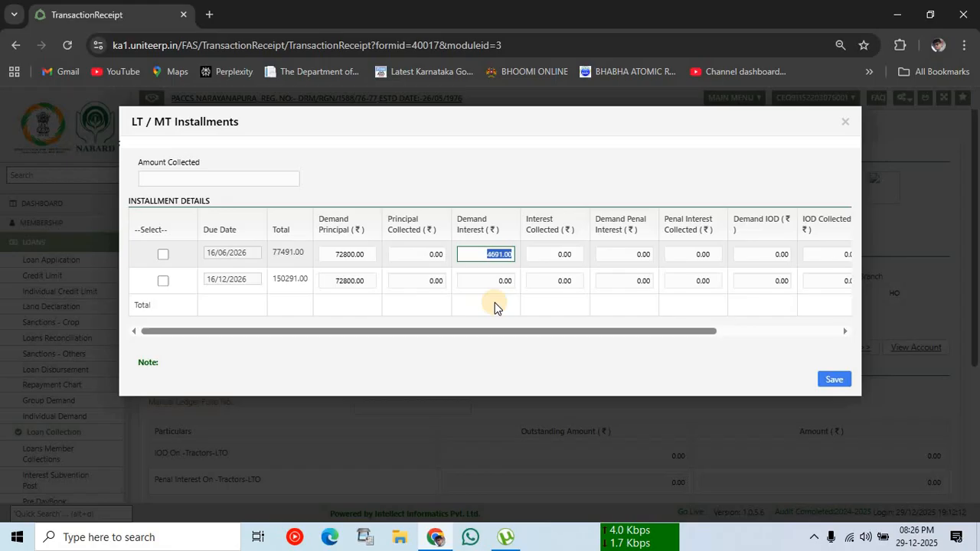
left_click(352, 191)
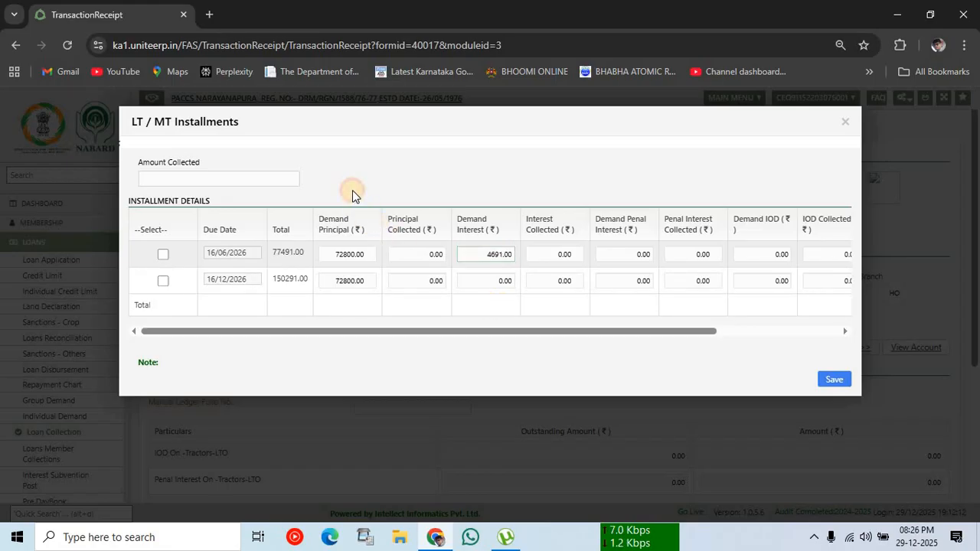
left_click(250, 182)
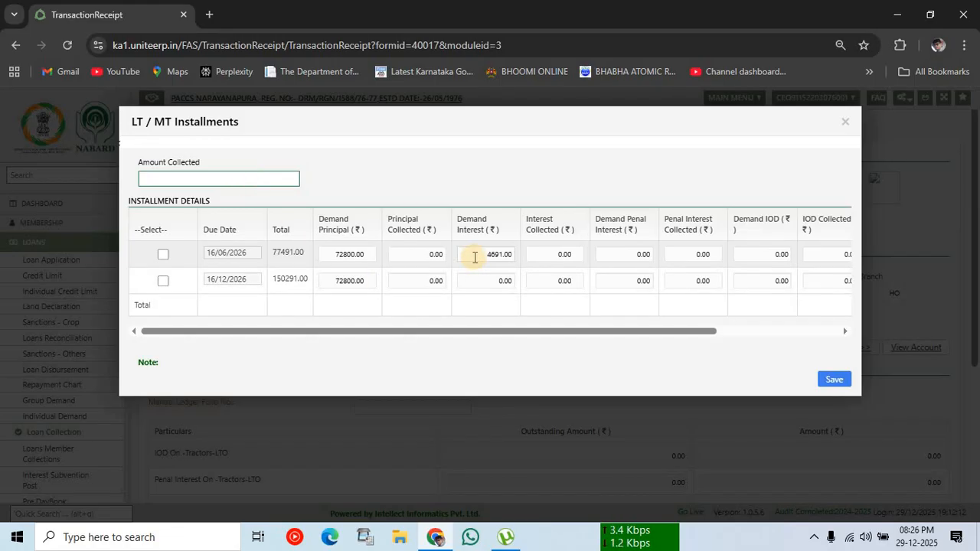
left_click(508, 261)
double_click(510, 264)
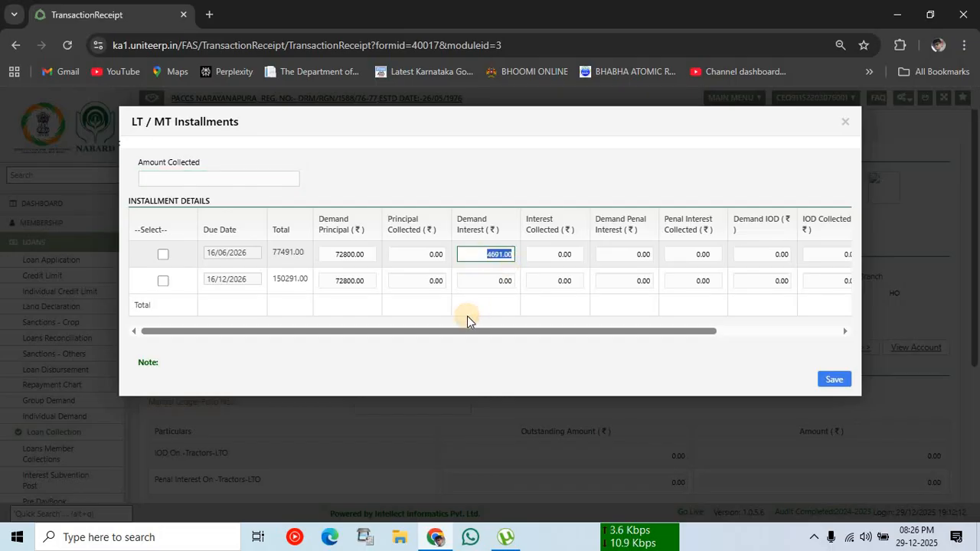
key("BackSpace")
type("3500")
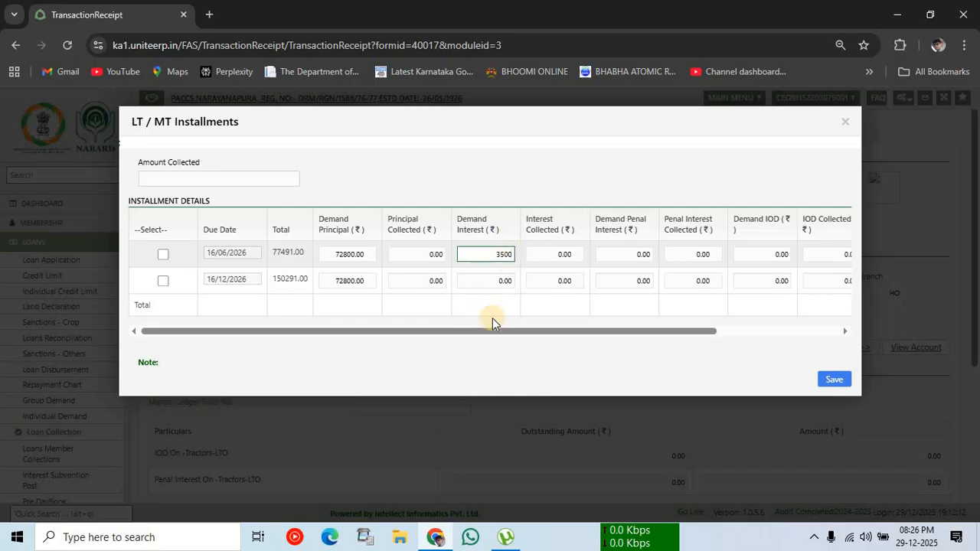
left_click(492, 317)
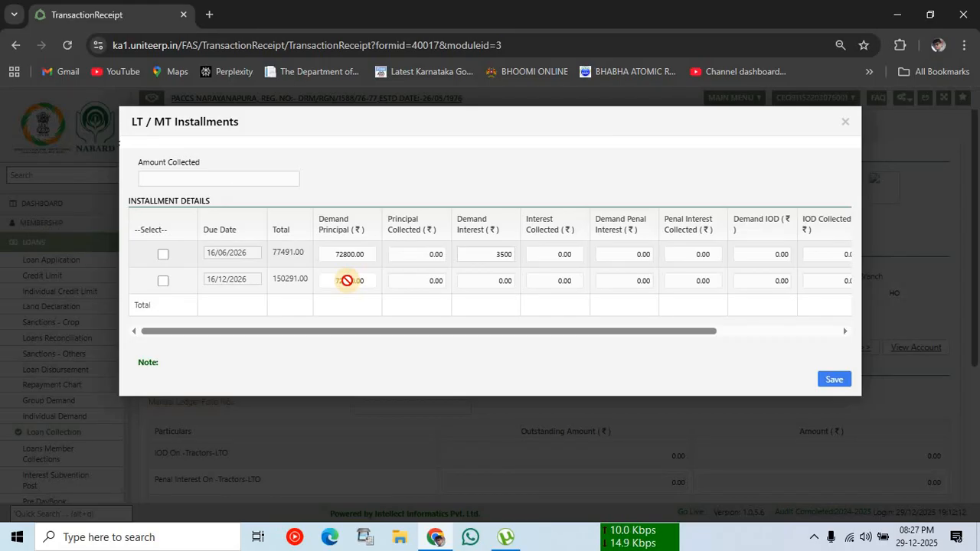
Step: Enter 76300 as Amount Collected, briefly try 76500, then settle on 76300 against the first installment
left_click(277, 175)
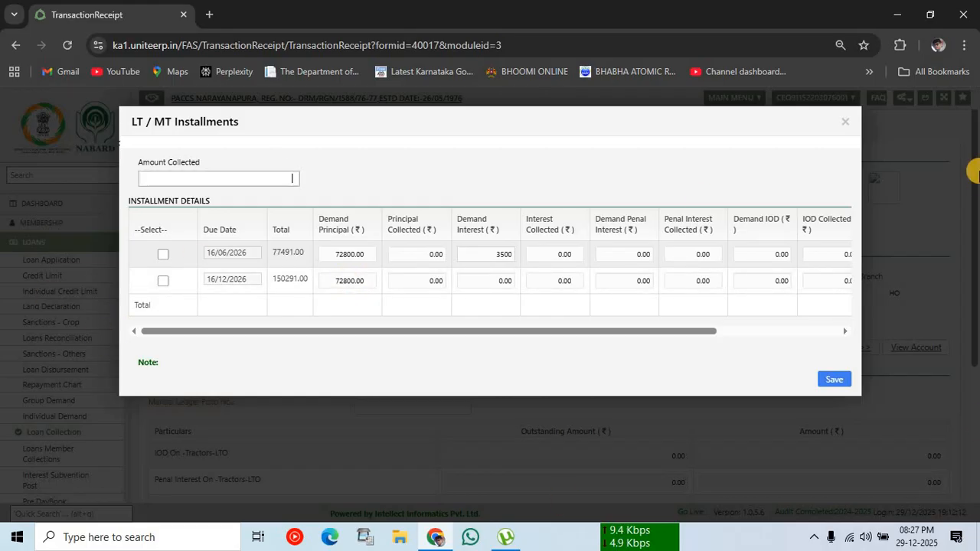
type("76300")
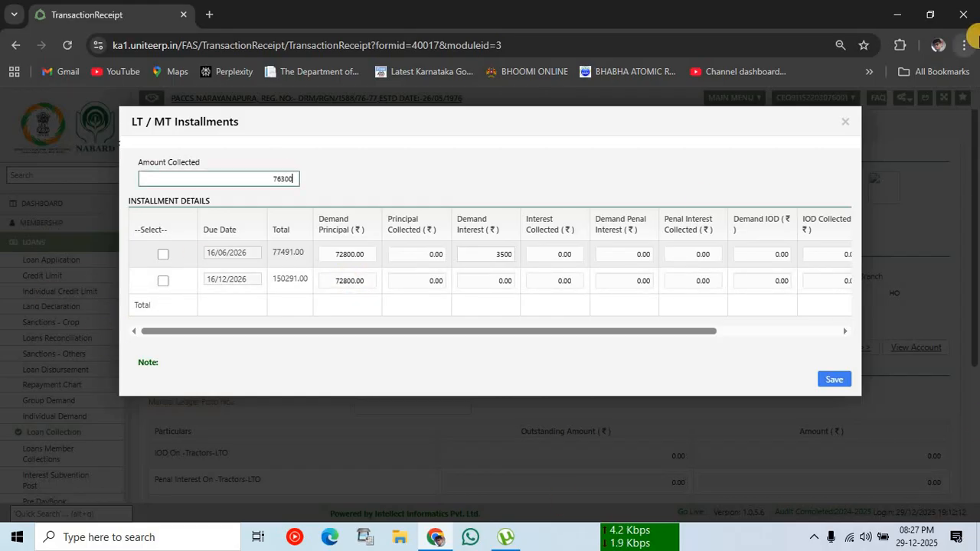
left_click(454, 185)
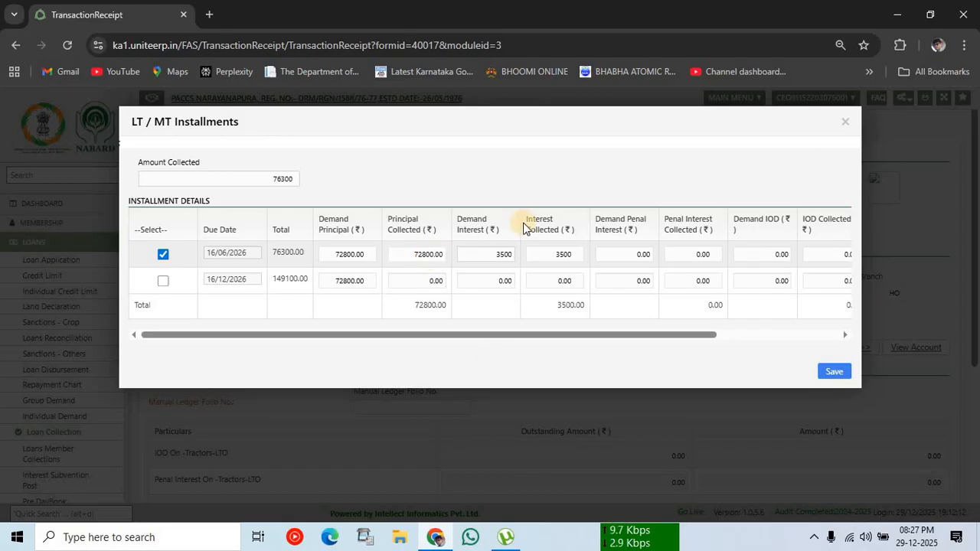
left_click_drag(270, 178, 316, 186)
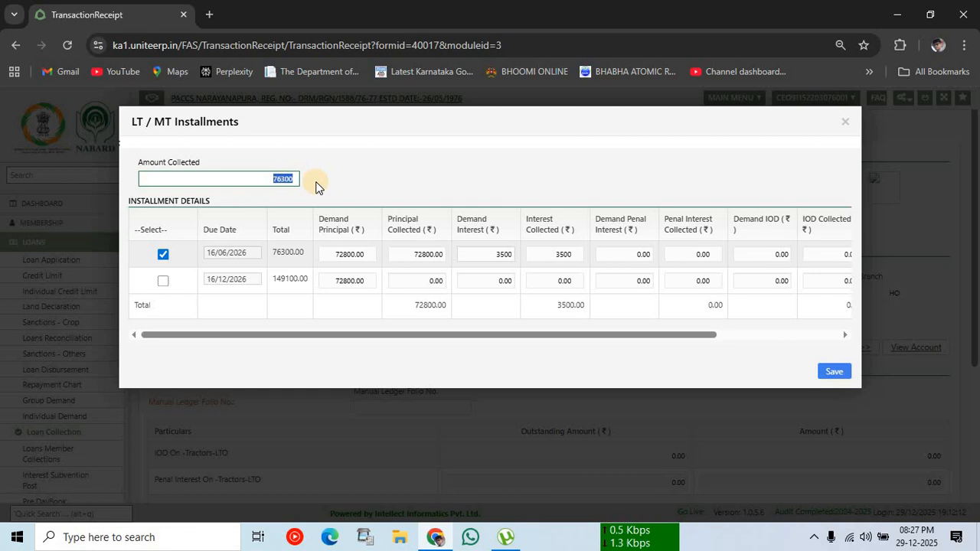
key("BackSpace")
type("76500")
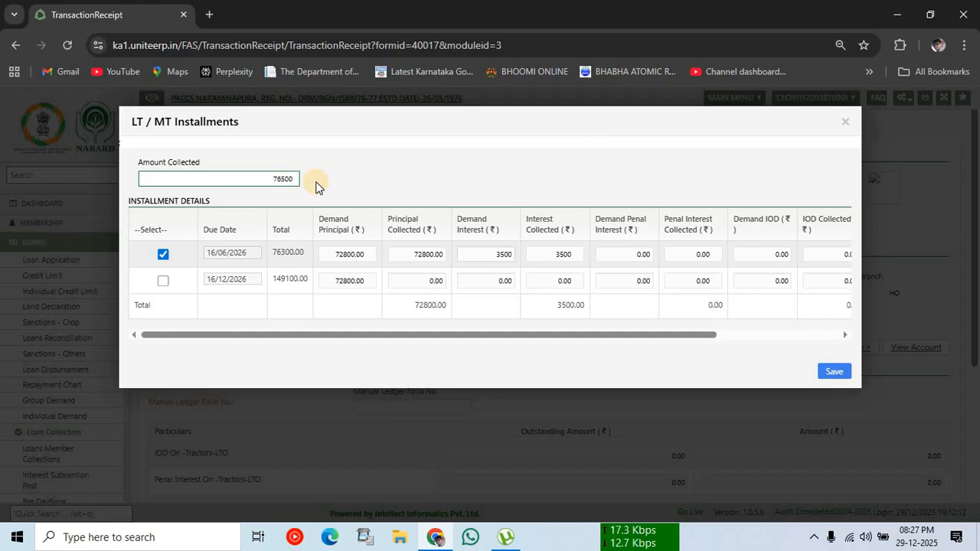
key("Tab")
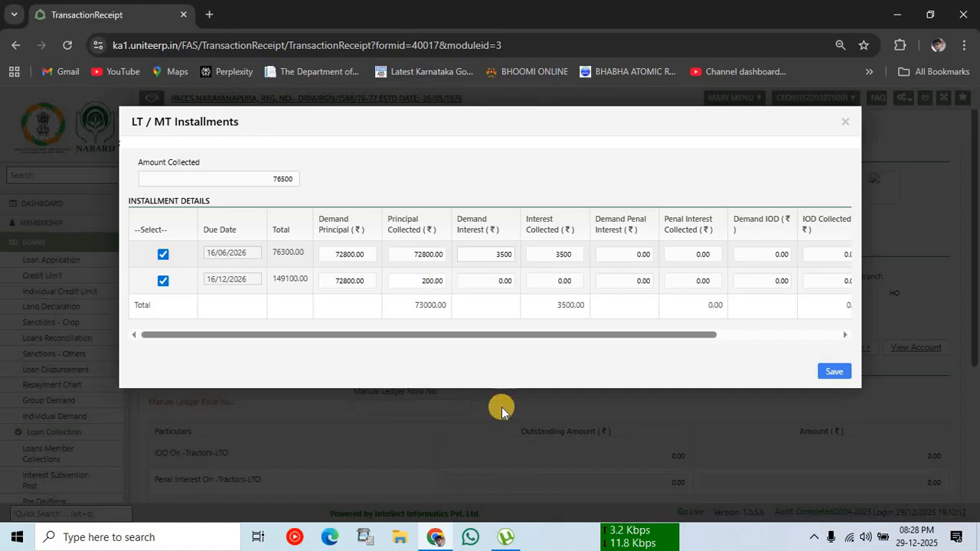
left_click(285, 183)
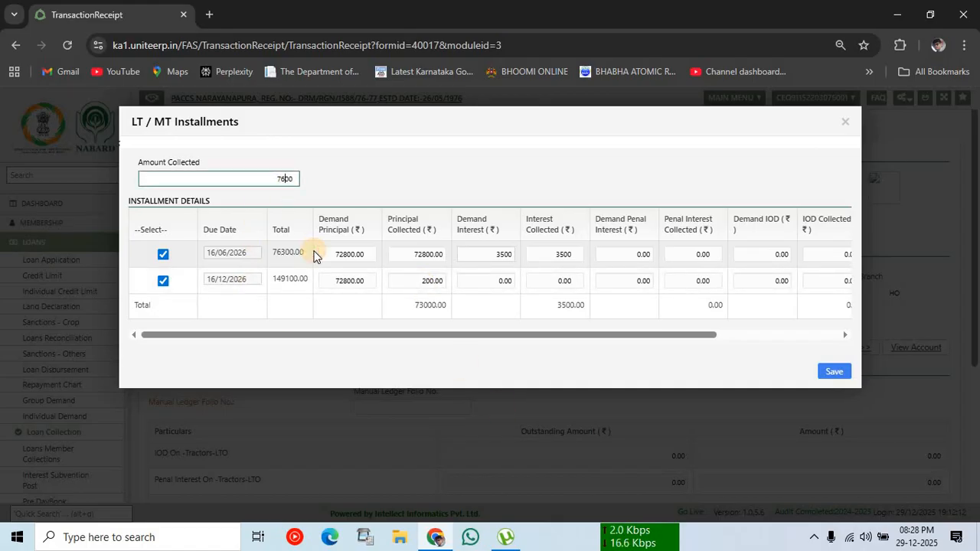
left_click(363, 184)
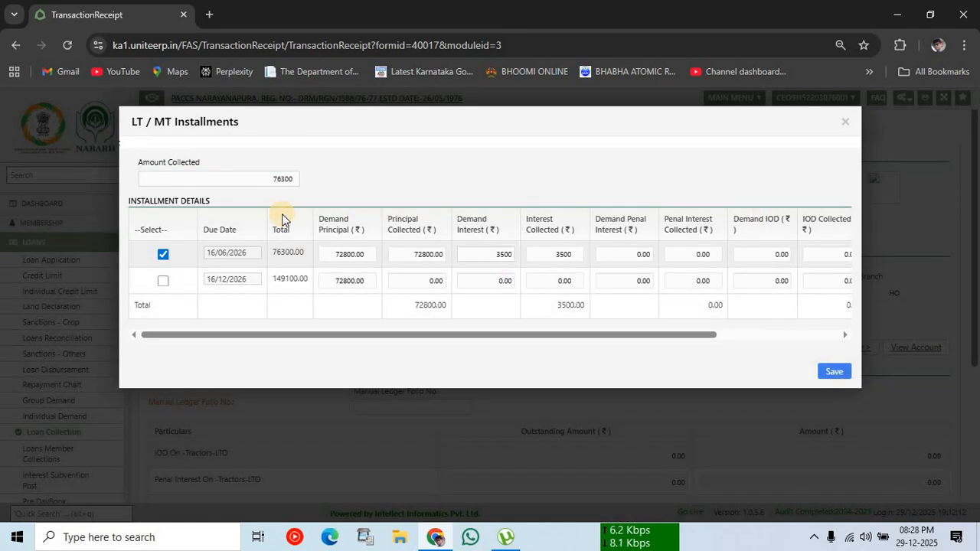
Step: Carry the installment allocation onto the receipt and set the Voucher Type to Cash
left_click(834, 371)
scroll(739, 446, "down", 2)
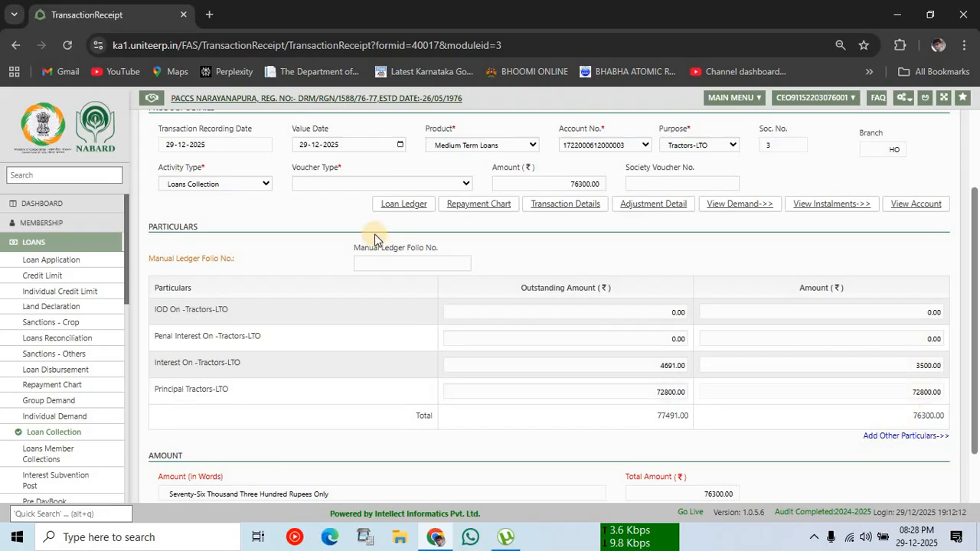
left_click(399, 182)
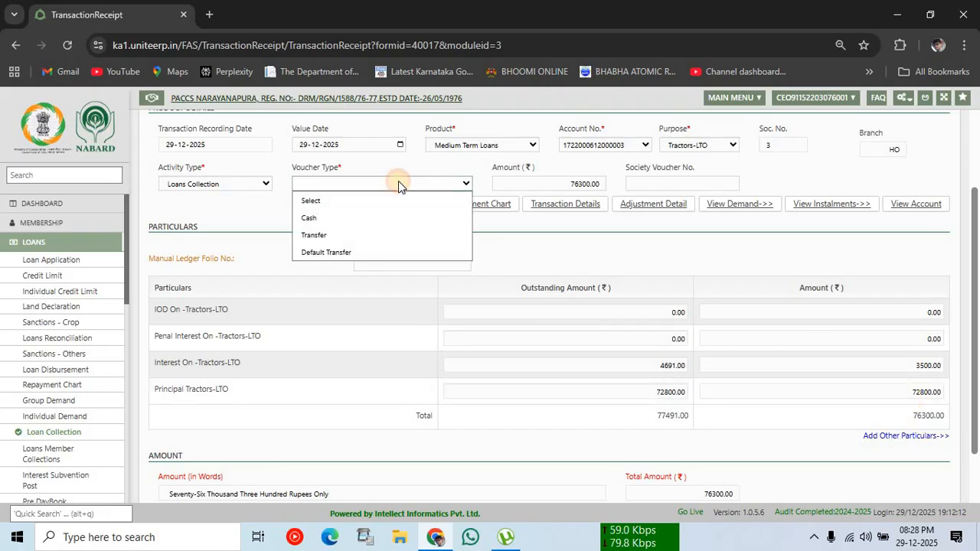
left_click(355, 219)
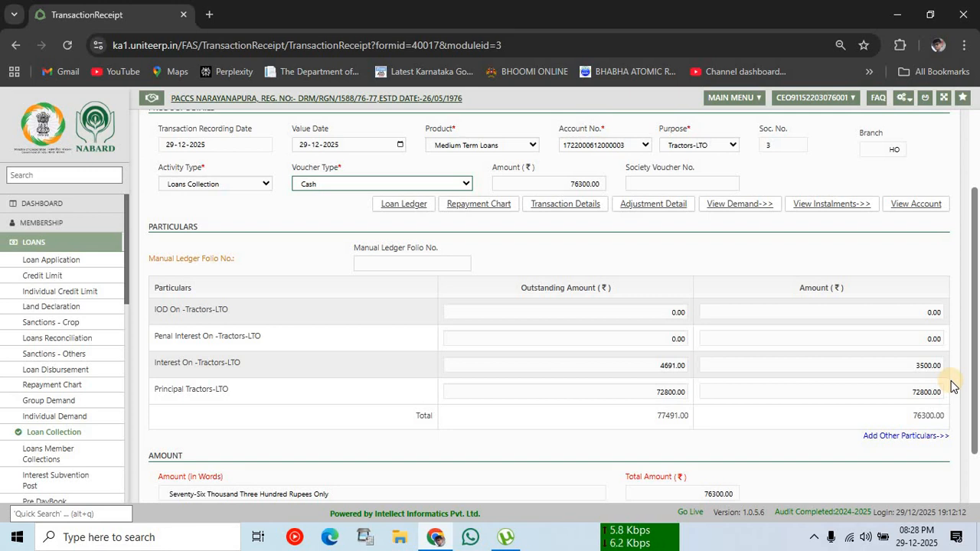
left_click(313, 185)
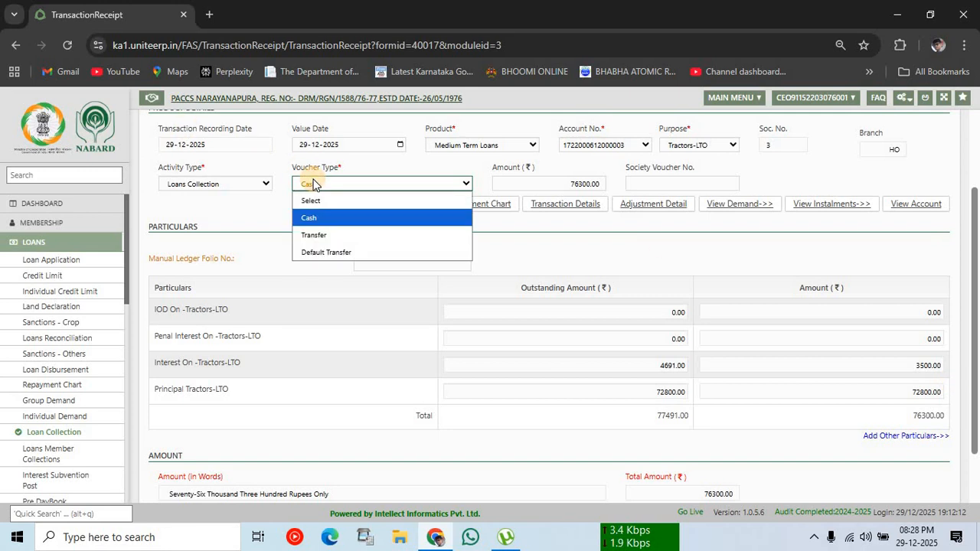
left_click(314, 183)
left_click(314, 184)
left_click(310, 219)
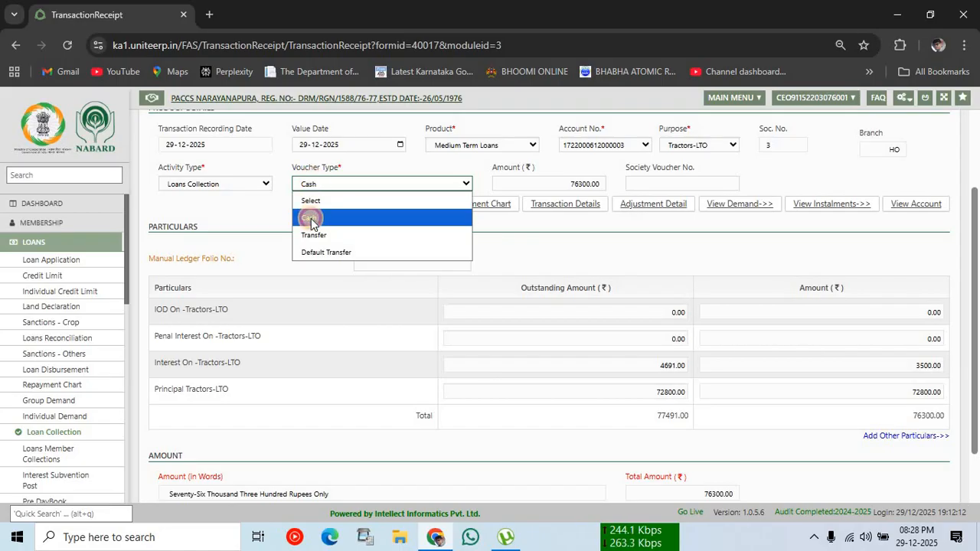
Step: Save the 76300.00 Tractors-LTO loan collection receipt
left_click(665, 181)
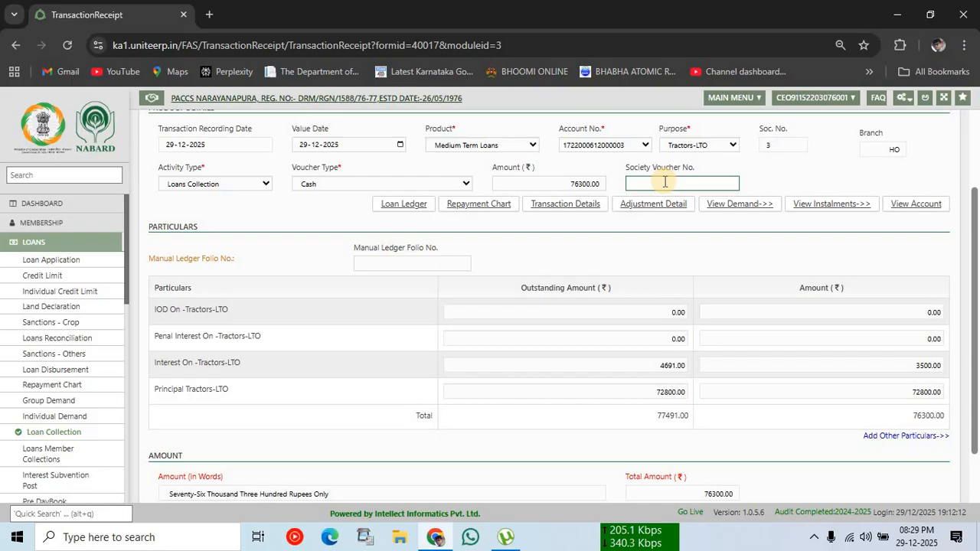
scroll(664, 181, "down", 2)
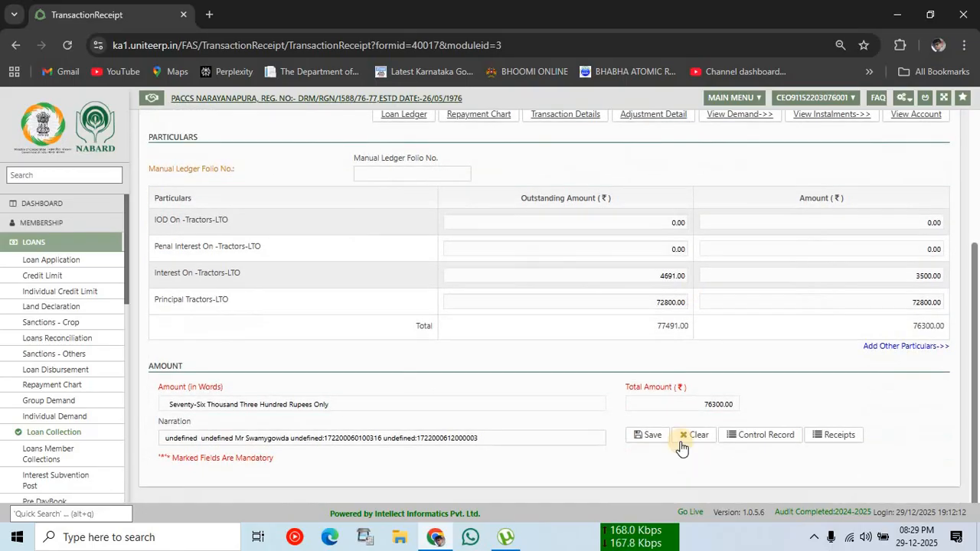
left_click(657, 435)
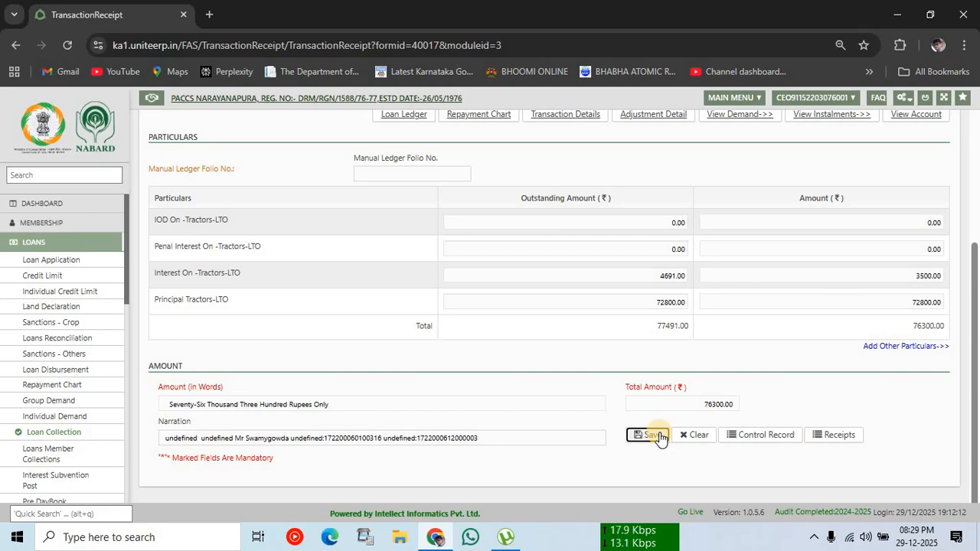
left_click(657, 435)
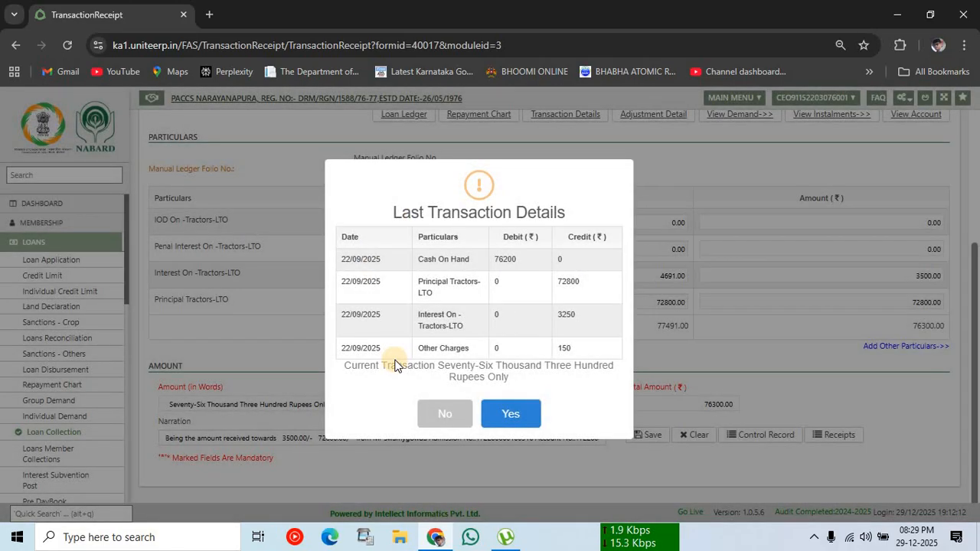
Step: Confirm the last transaction, acknowledge success, and close print voucher 12 to get a blank form
left_click(513, 417)
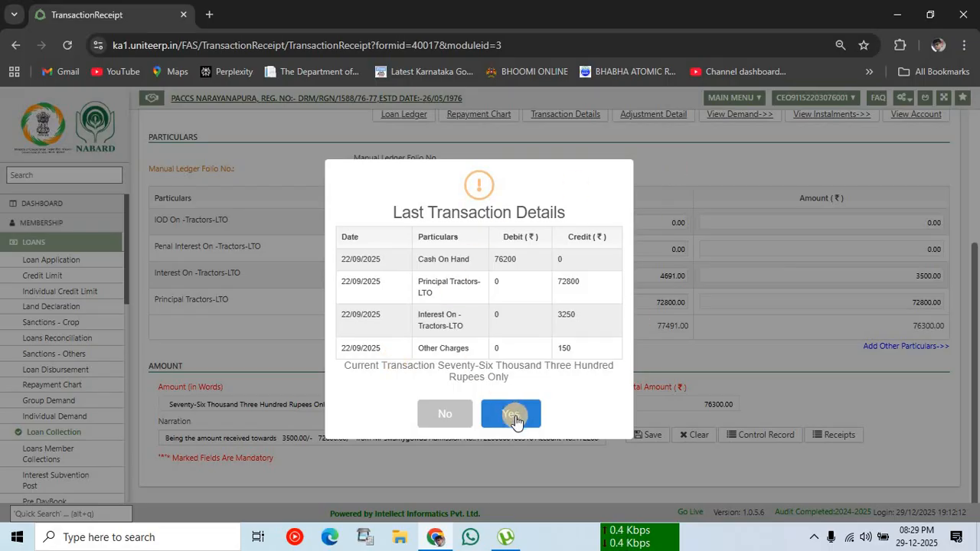
left_click(512, 416)
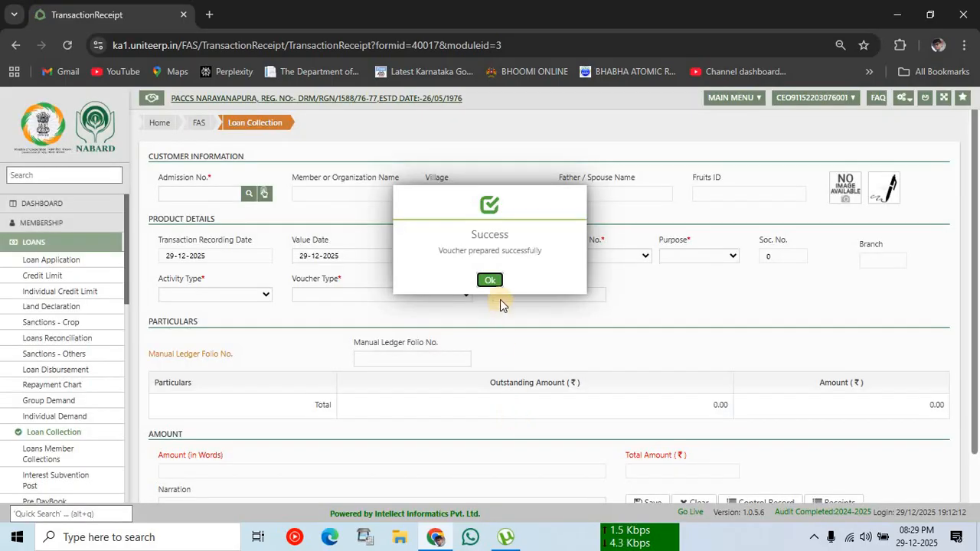
left_click(490, 281)
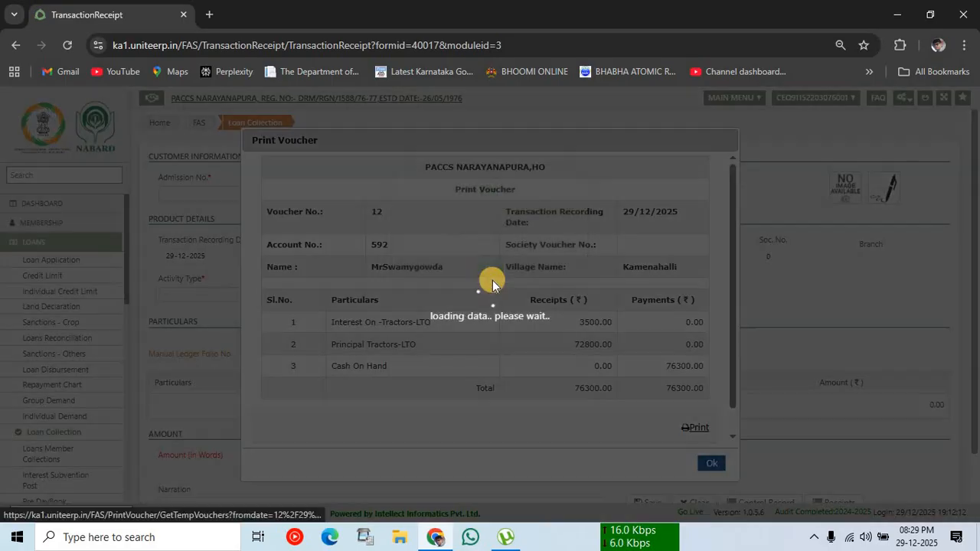
left_click(712, 463)
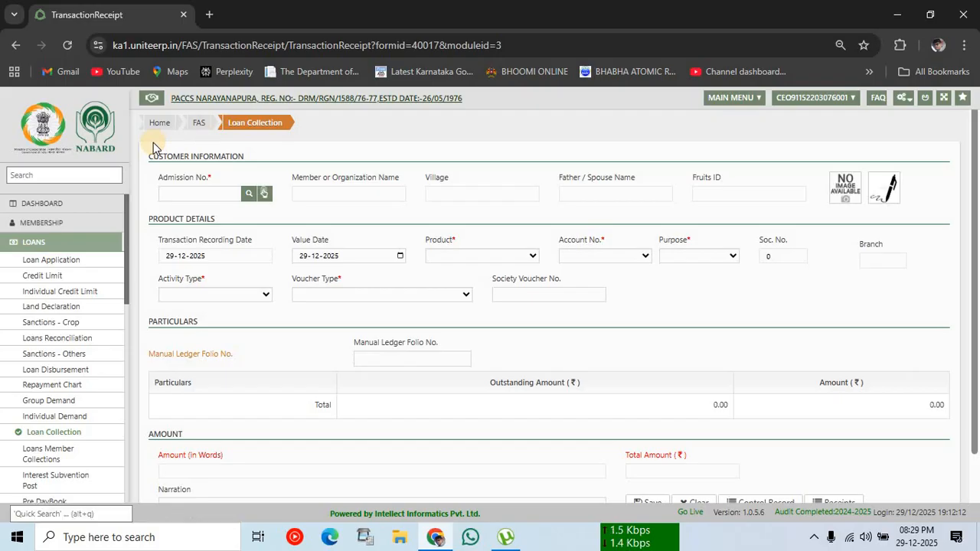
Step: Search Self Help Group Loans members for the name 'akka' and load the result into the form
left_click(247, 198)
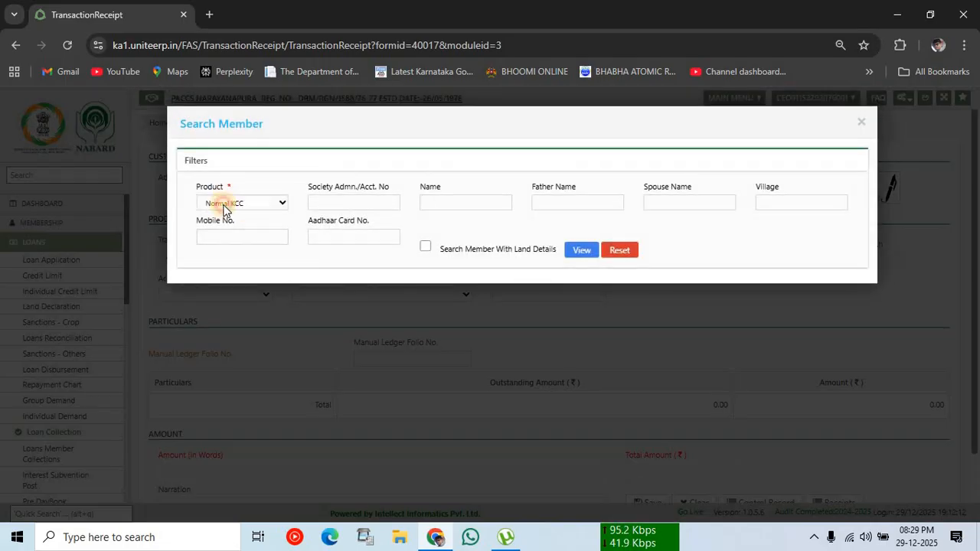
left_click(225, 205)
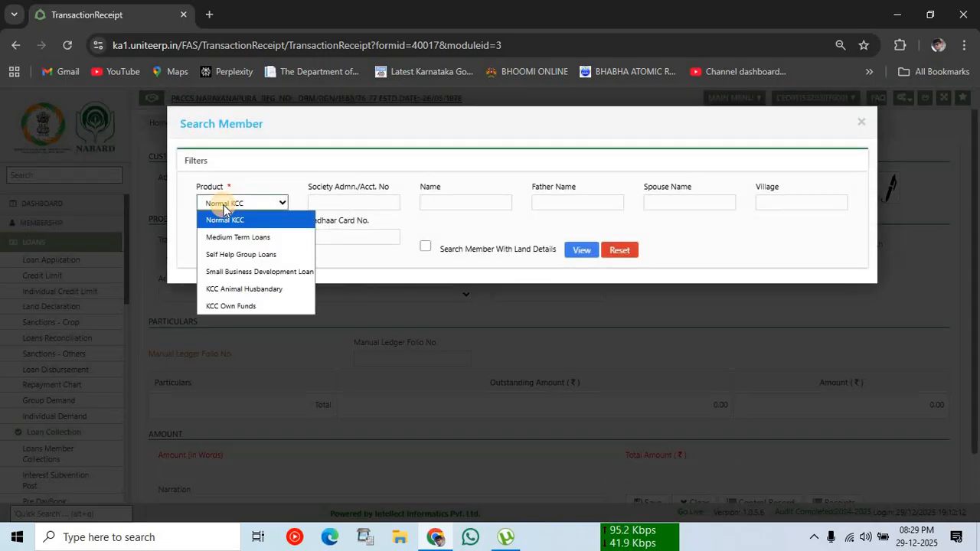
left_click(224, 257)
left_click(444, 203)
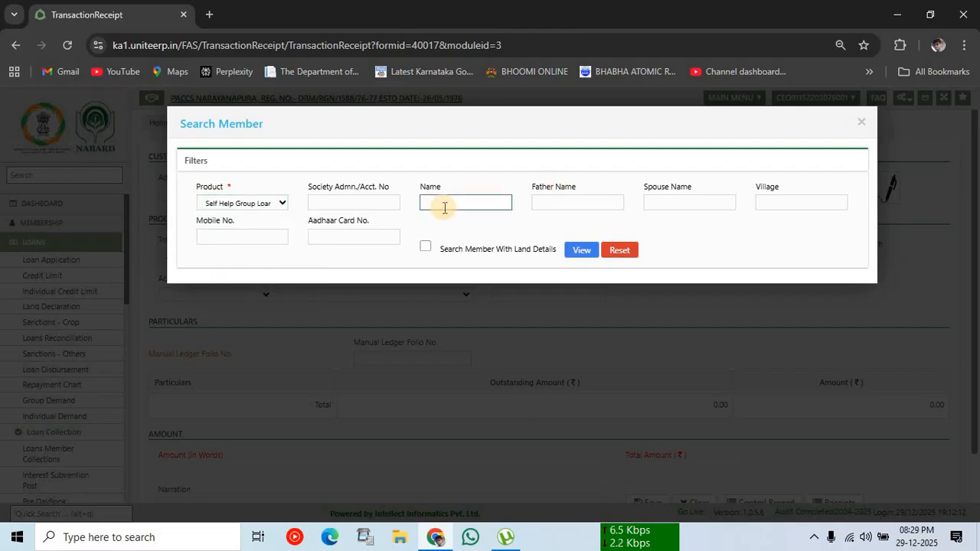
type("akka")
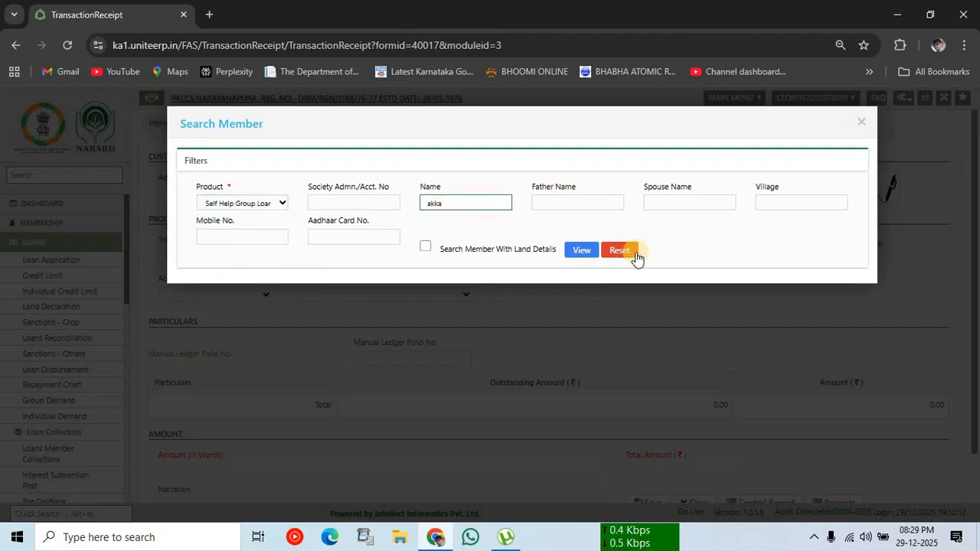
left_click(580, 251)
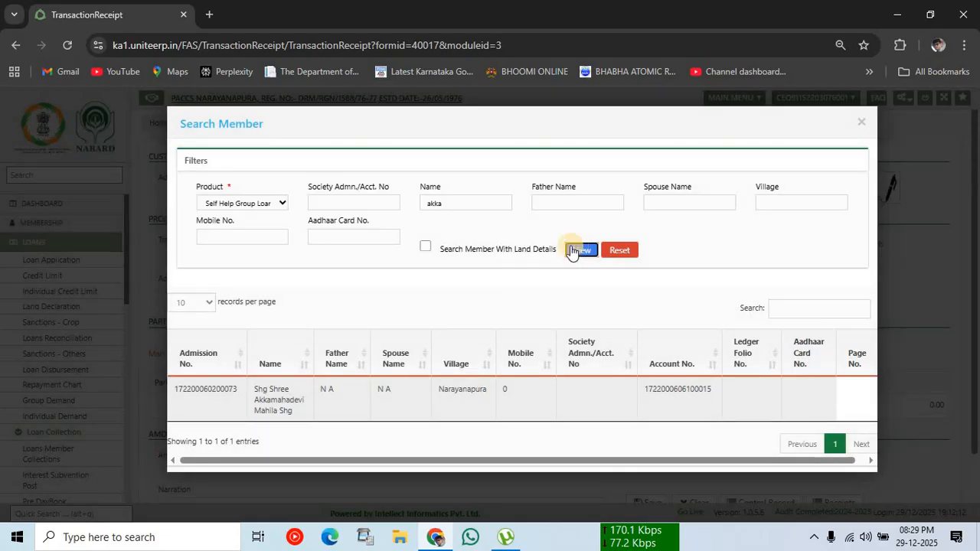
double_click(283, 412)
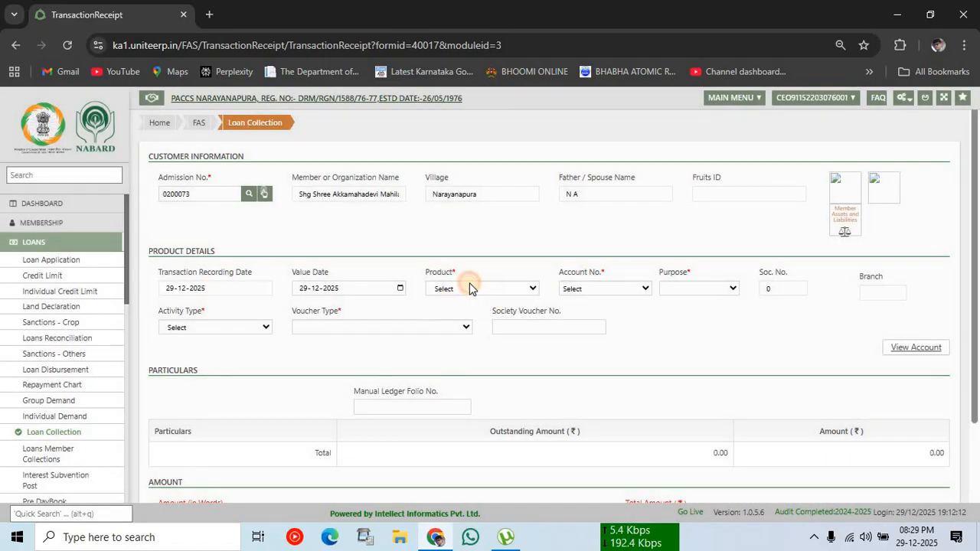
Step: Pick Self Help Group Loans, the group's account, purpose Animal Husbandary-Others and activity Loans Collection
left_click(471, 288)
left_click(461, 328)
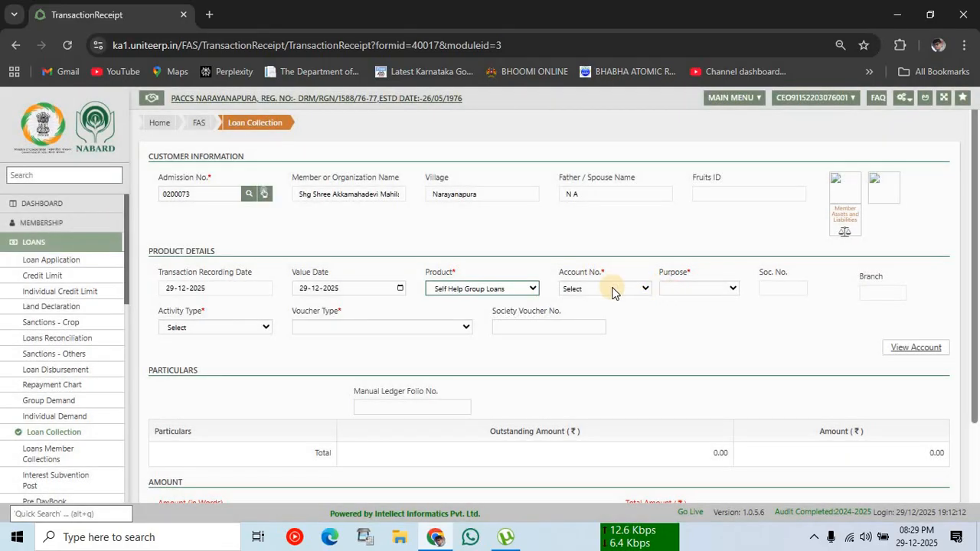
left_click(615, 289)
left_click(595, 323)
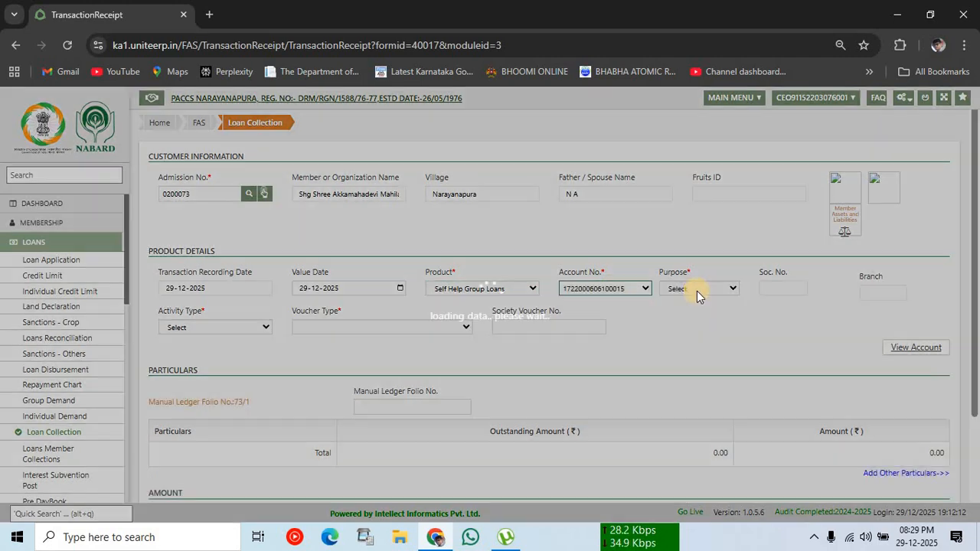
left_click(697, 291)
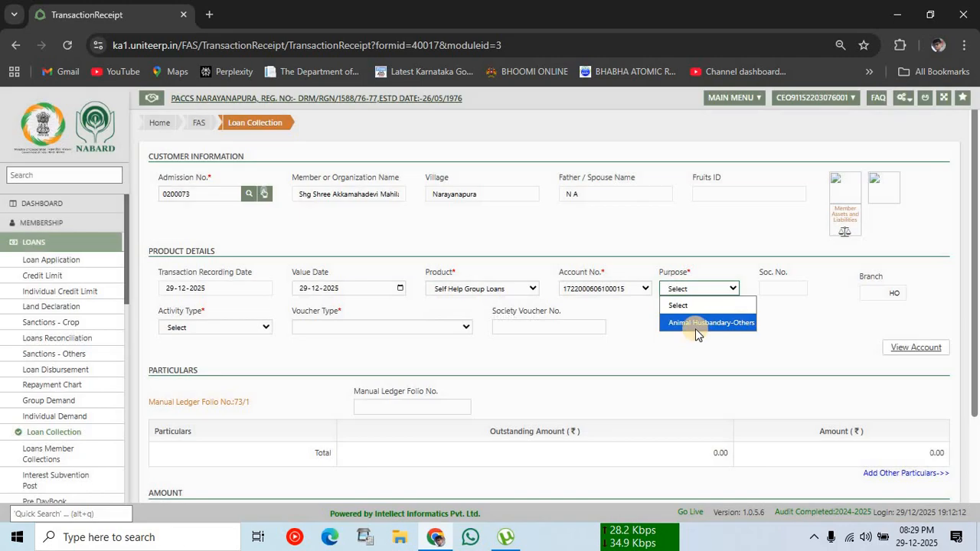
left_click(695, 323)
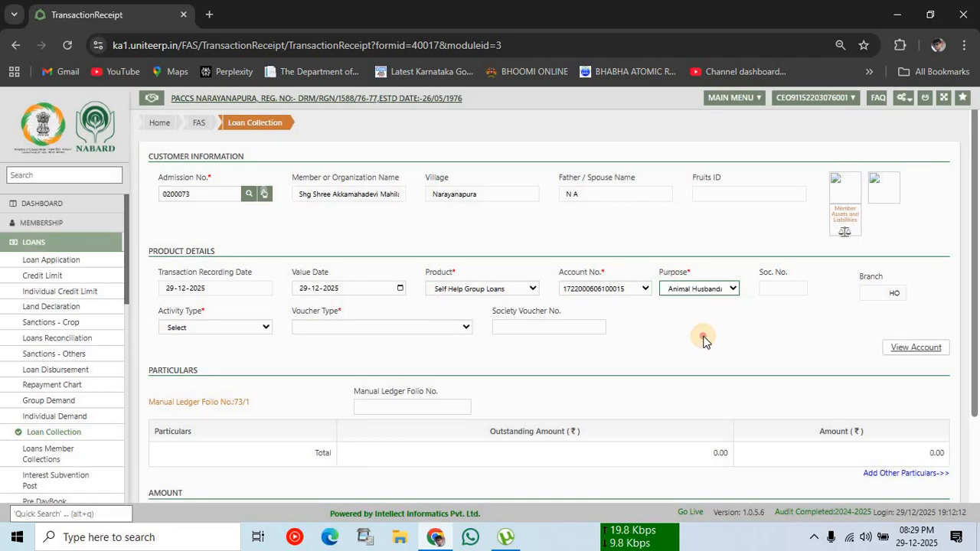
left_click(206, 325)
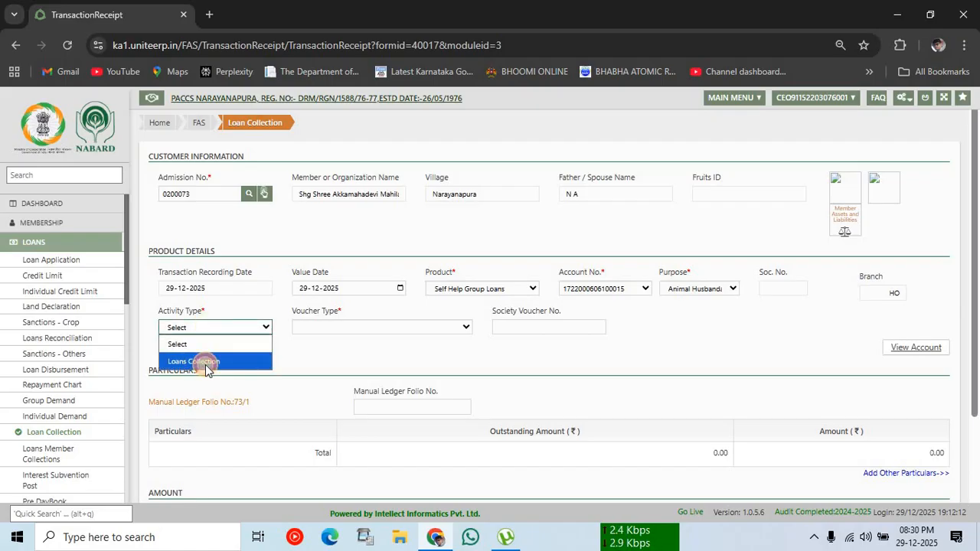
left_click(206, 363)
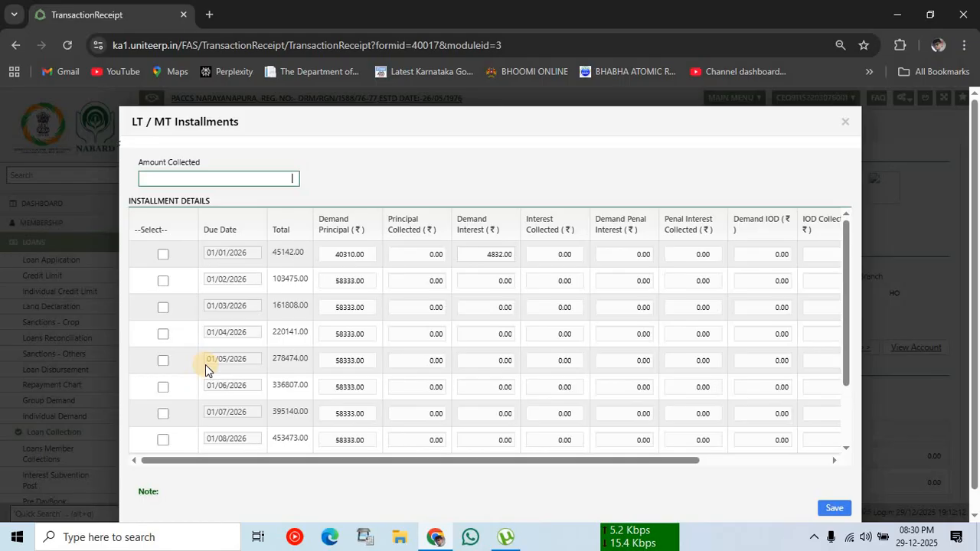
Step: Set row 1 demand interest to 5000, collect 50000 across the first two installments, and save the allocation
left_click(479, 254)
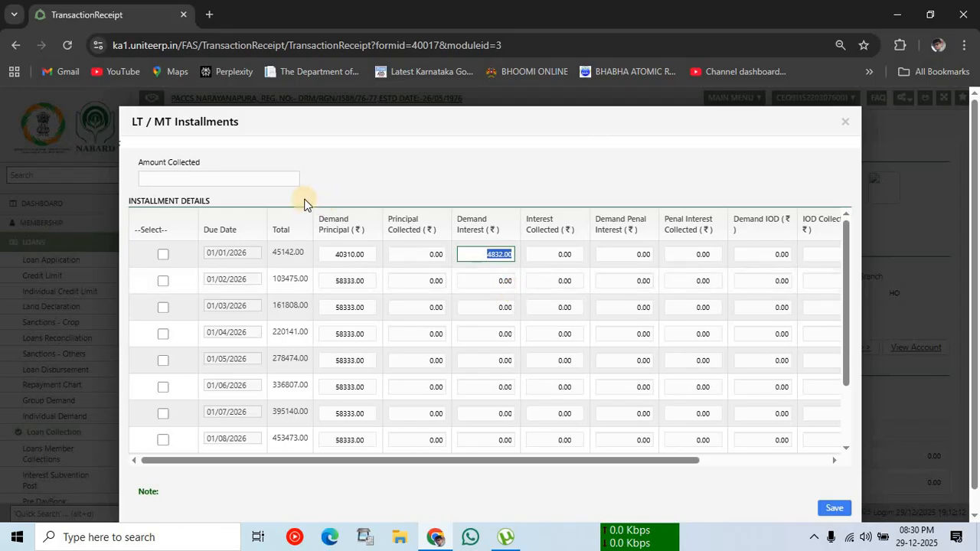
left_click(277, 178)
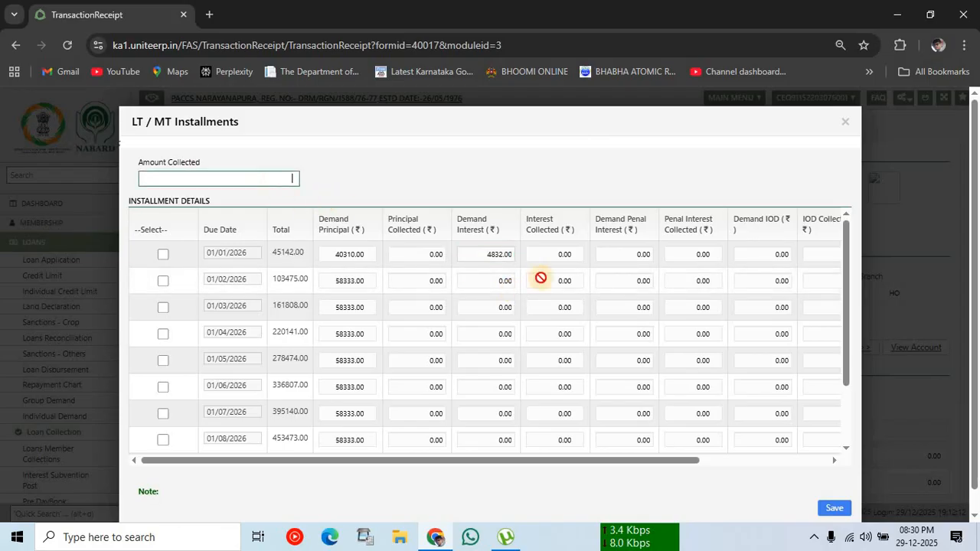
left_click(494, 255)
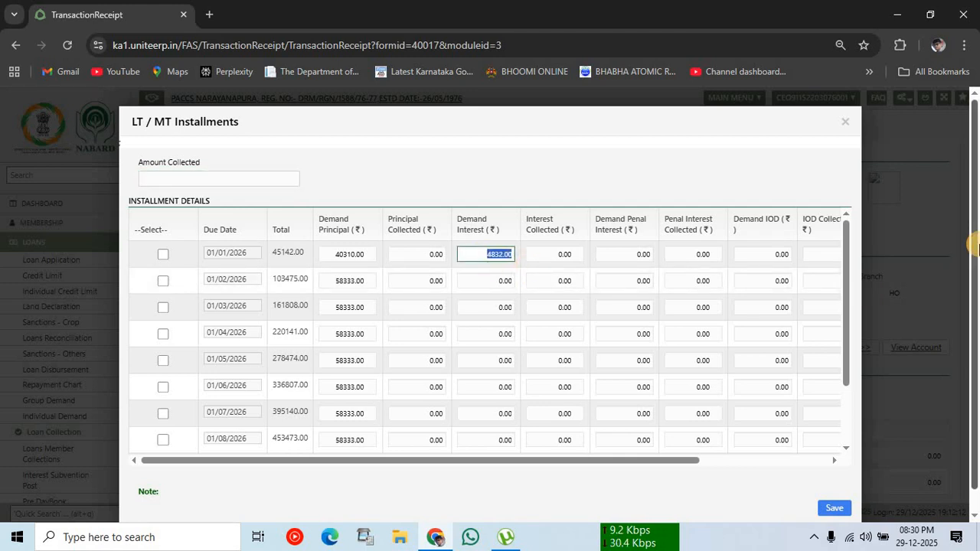
type("5000")
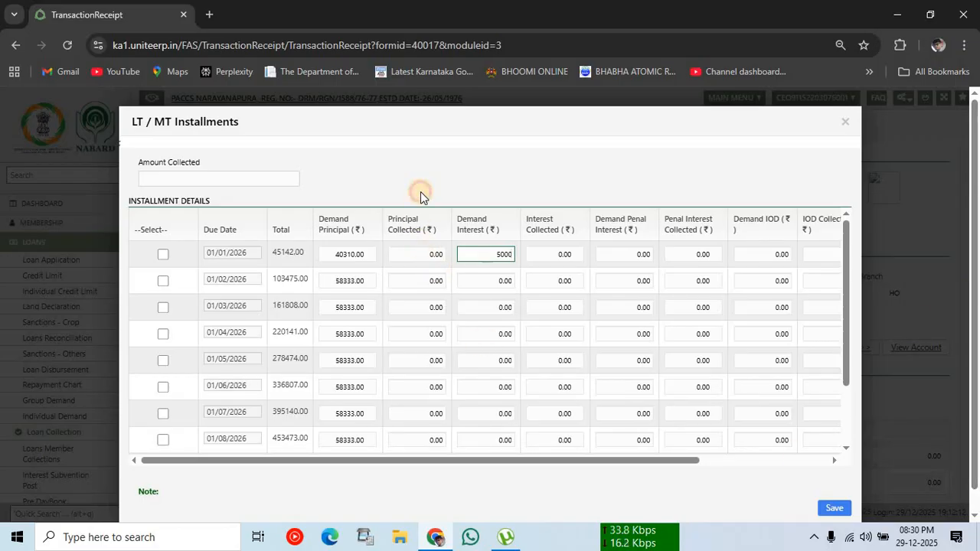
left_click(243, 176)
type("5")
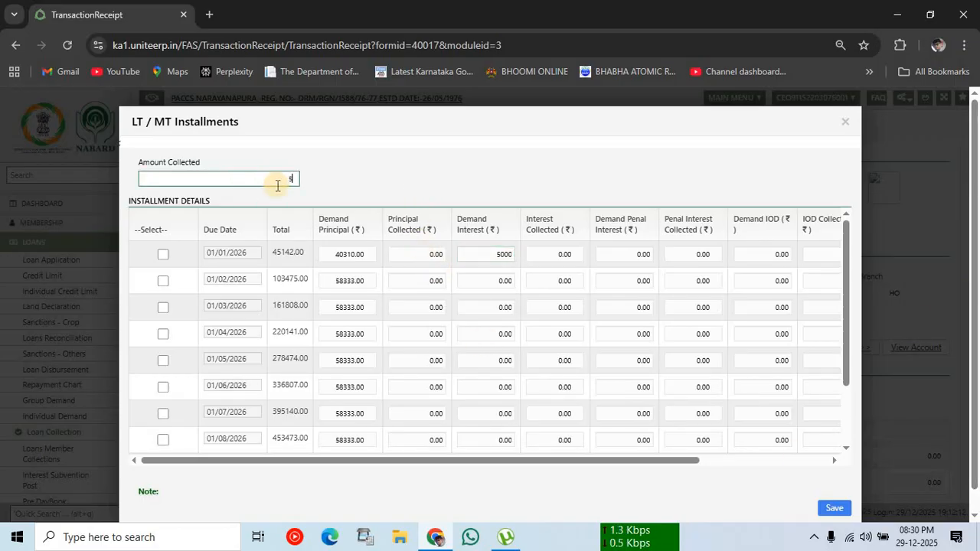
type("0000")
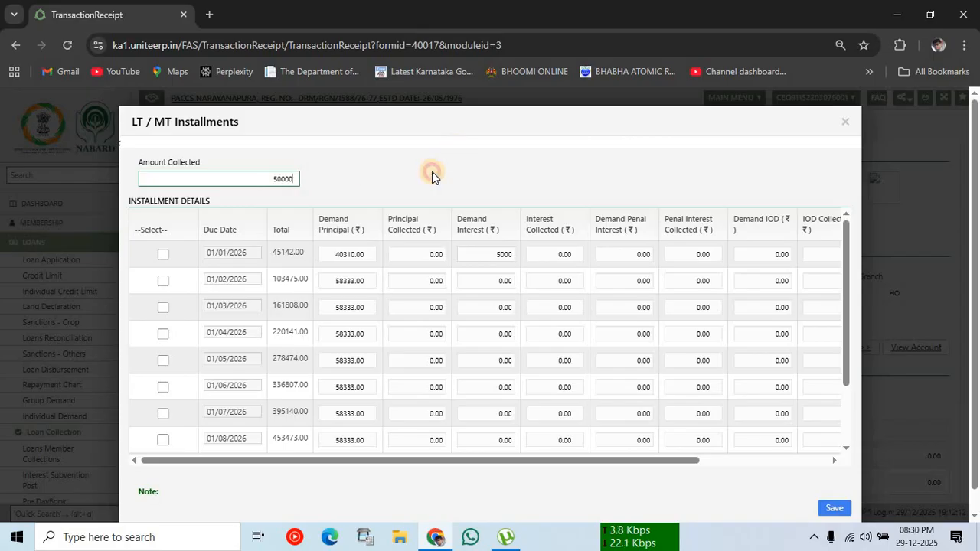
left_click(170, 306)
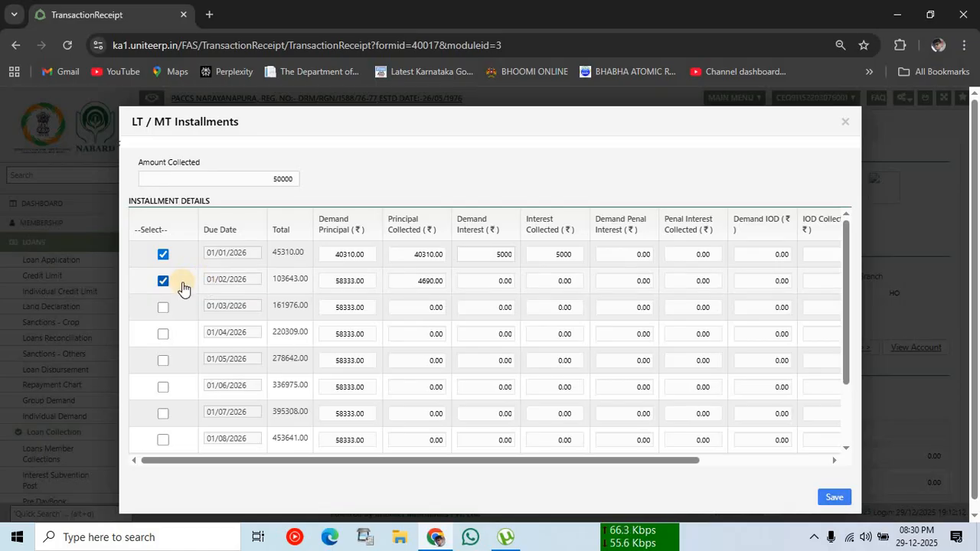
left_click(832, 502)
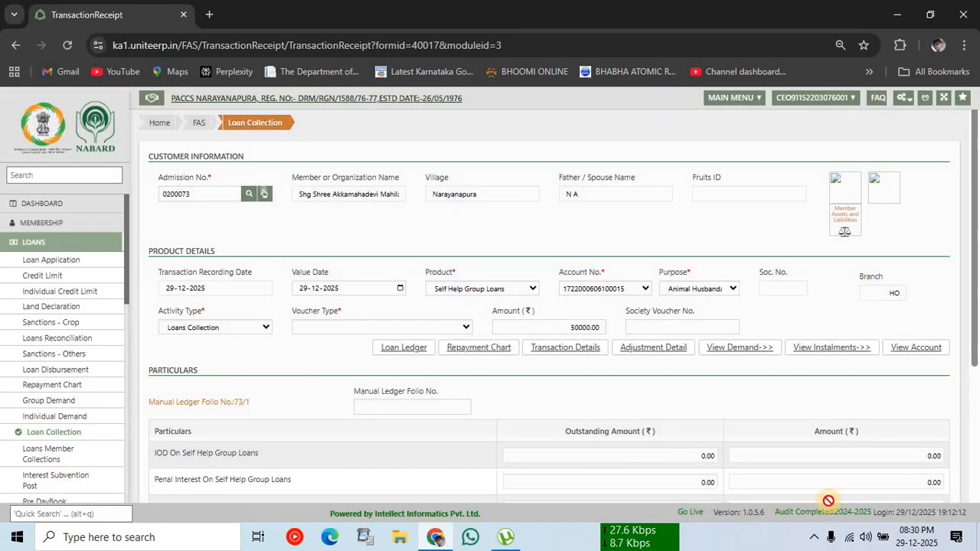
Step: Make the 50000 Self Help Group collection a Cash voucher, save it and confirm the transaction
left_click(395, 328)
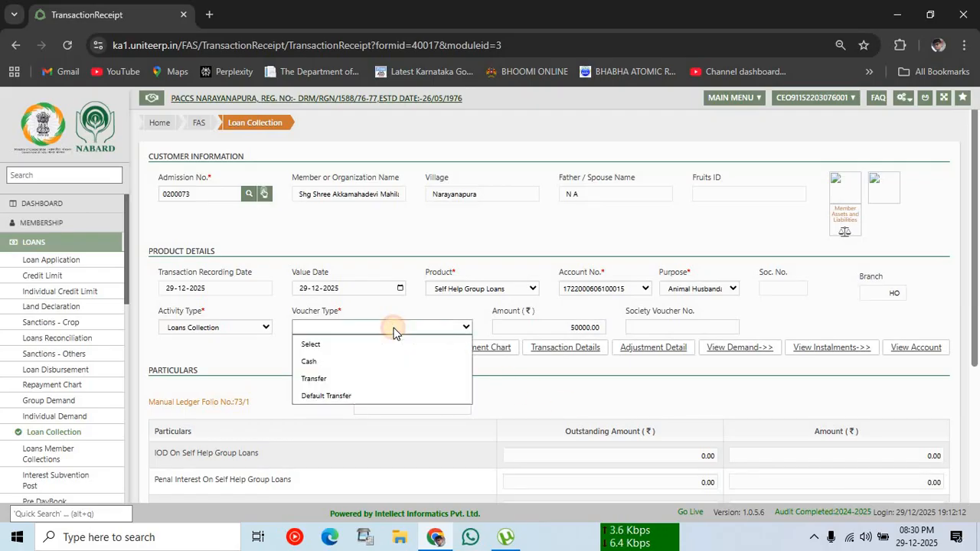
left_click(312, 362)
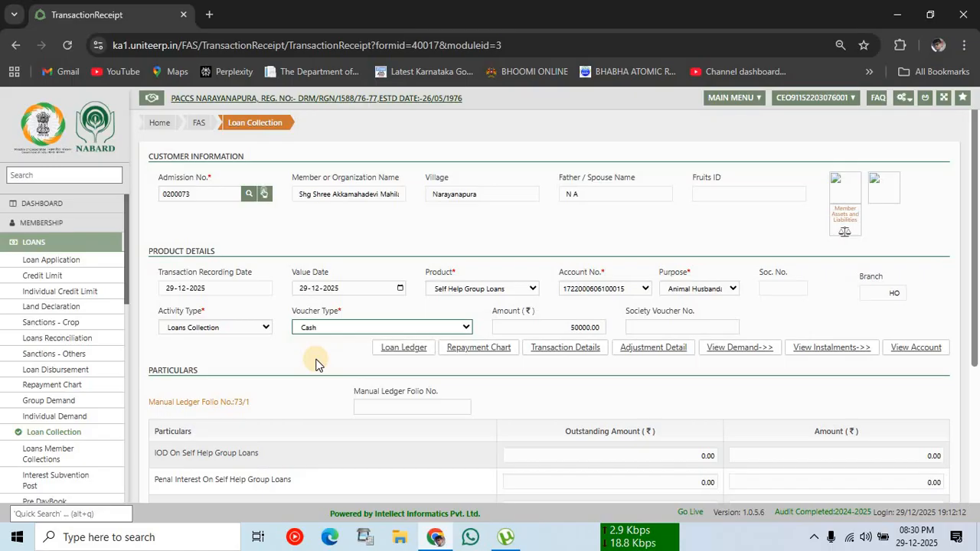
scroll(404, 349, "down", 3)
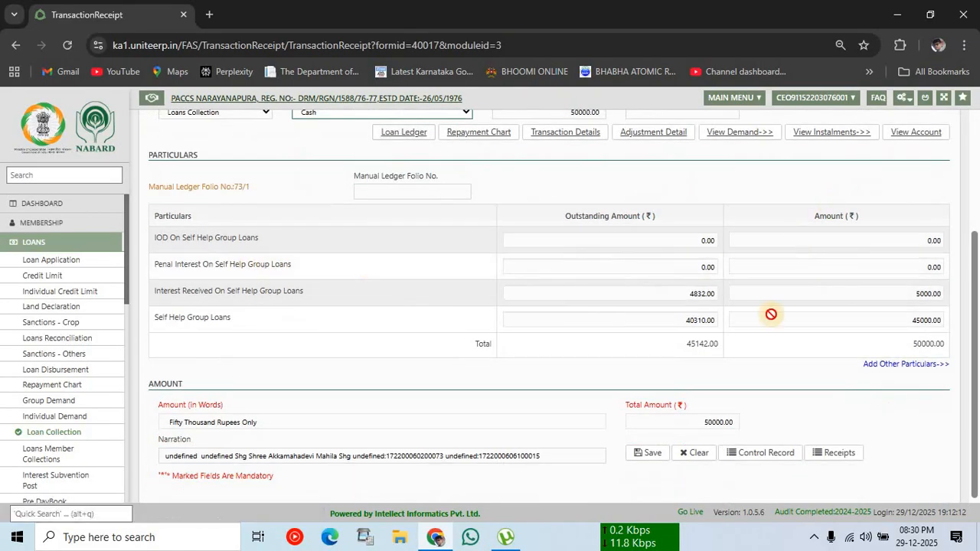
left_click(642, 460)
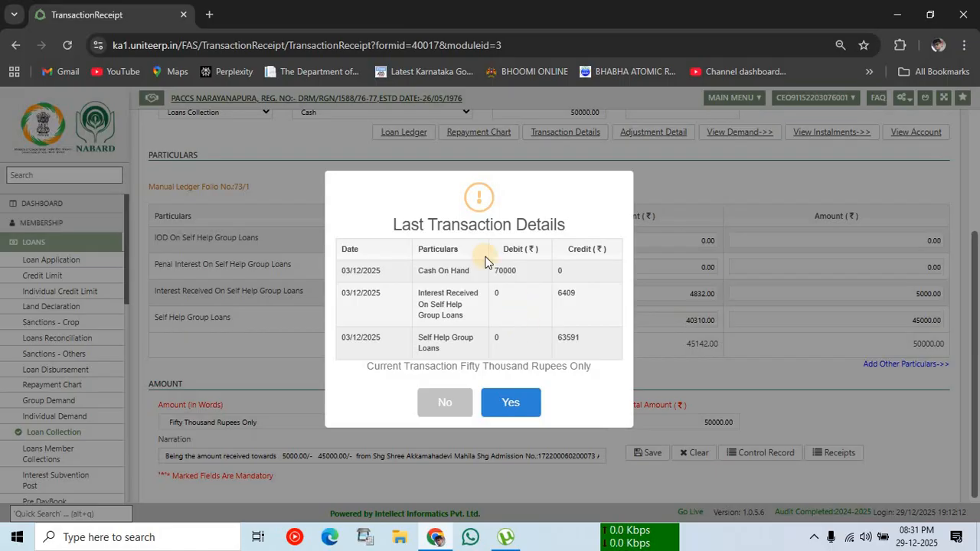
left_click(528, 401)
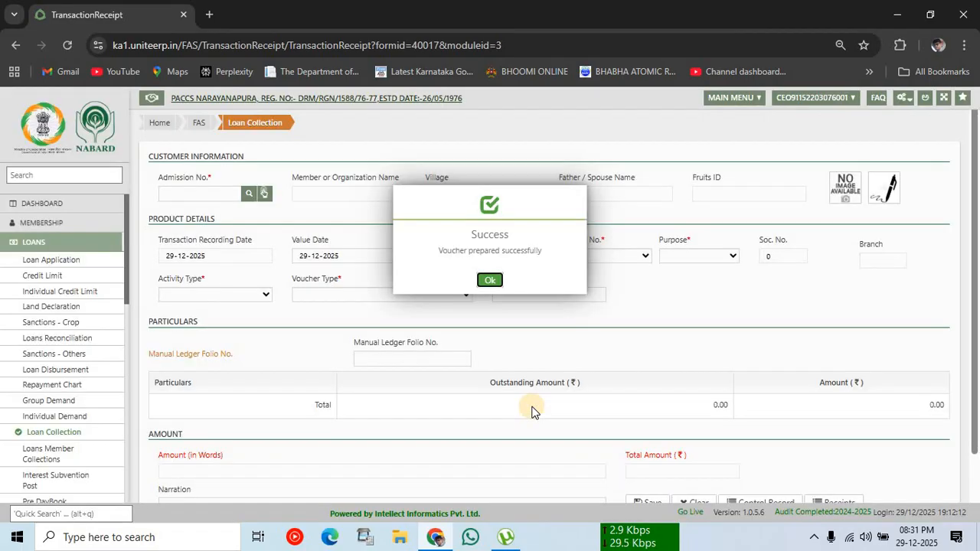
Step: Acknowledge the success message and close print voucher 13 for the 50000.00 collection
left_click(493, 286)
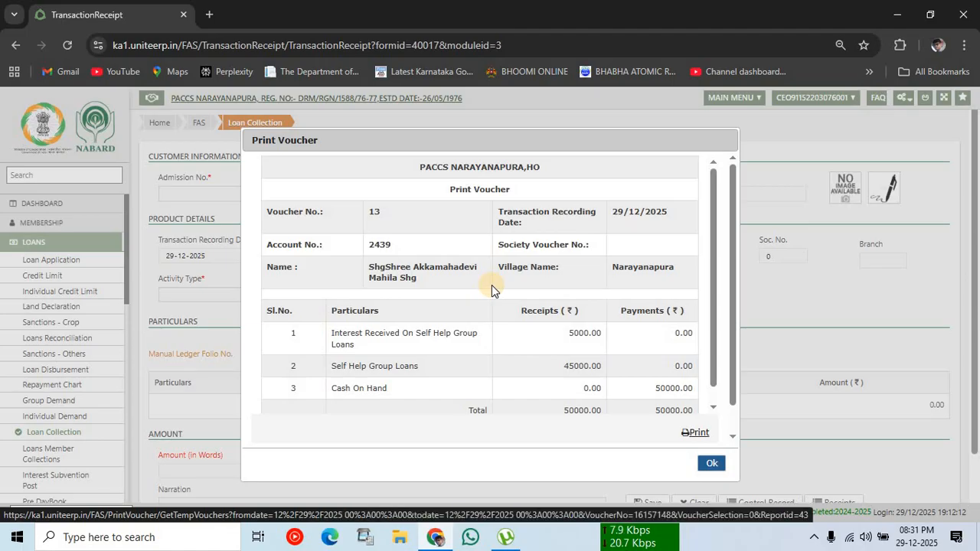
left_click(712, 463)
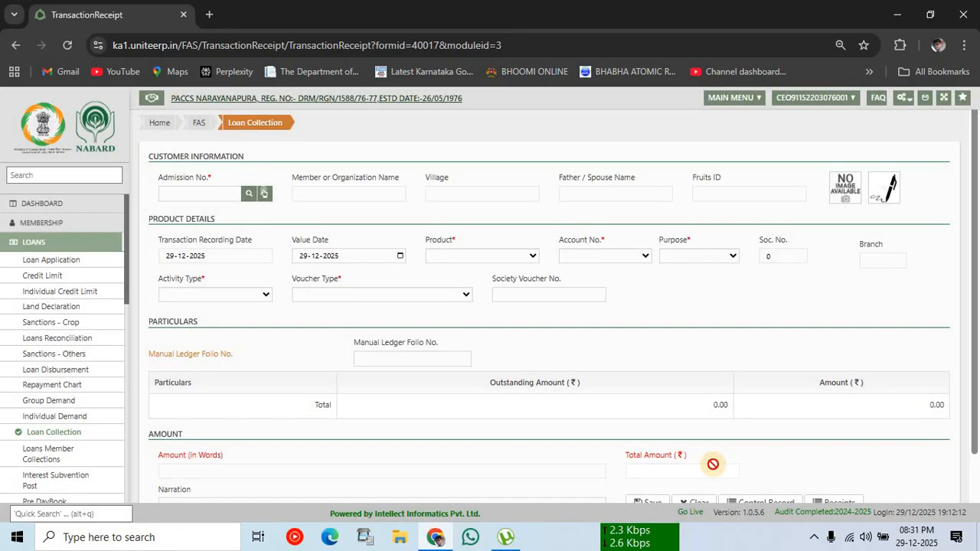